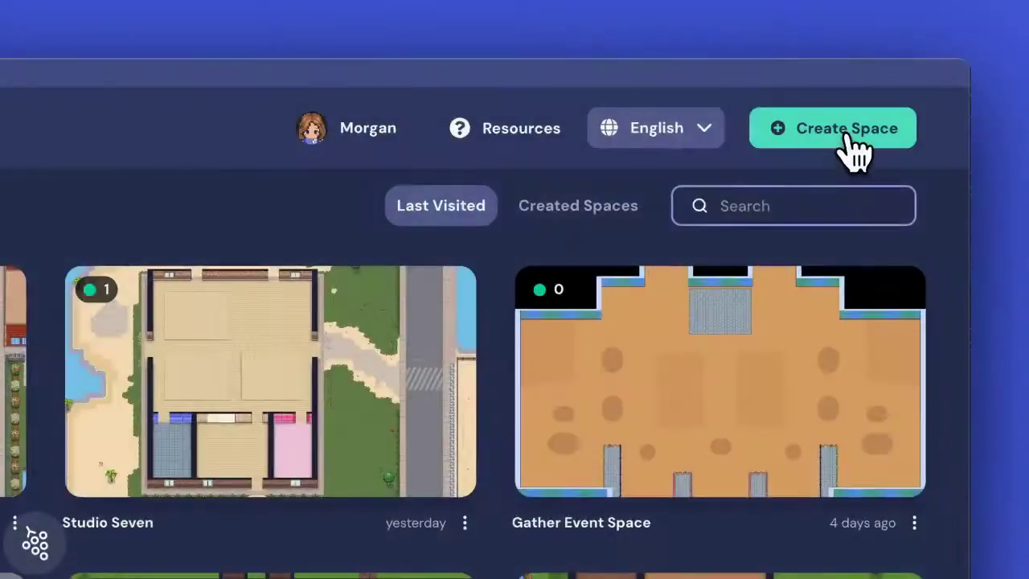
Start a new space as a Remote office and bring up the office template chooser
{"action": "left_click", "coordinate": [840, 133]}
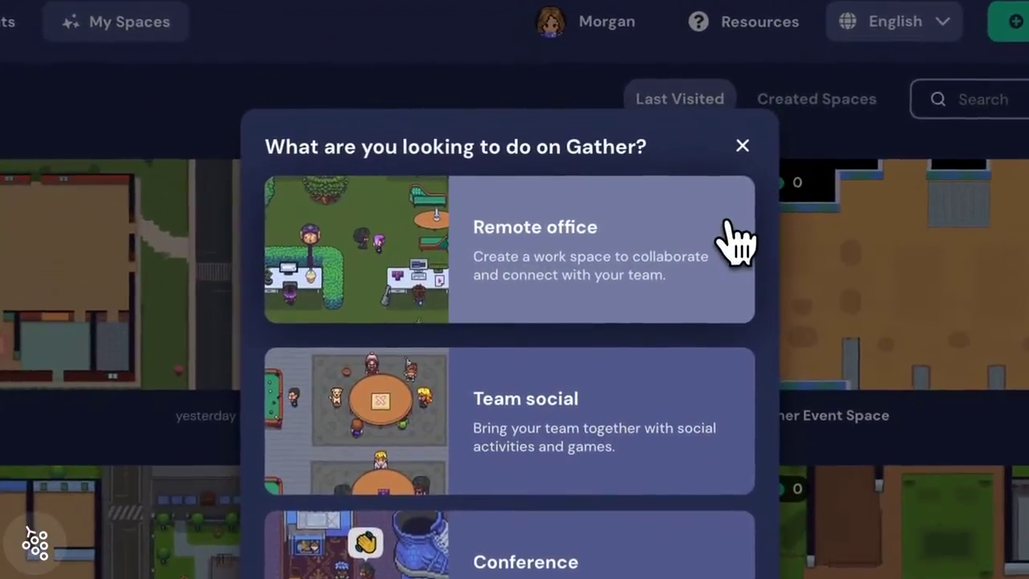
{"action": "left_click", "coordinate": [626, 209]}
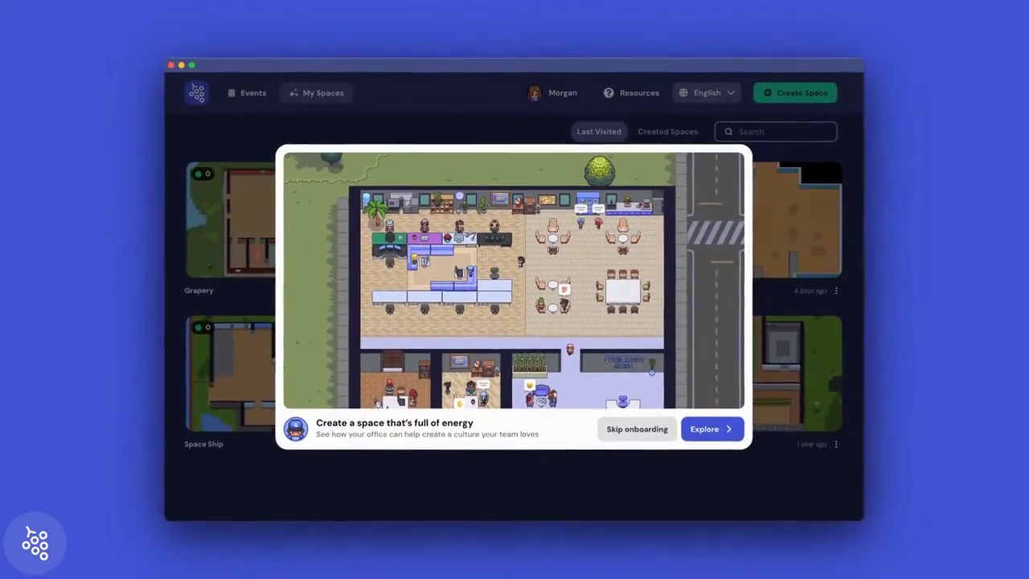
{"action": "left_click", "coordinate": [703, 428]}
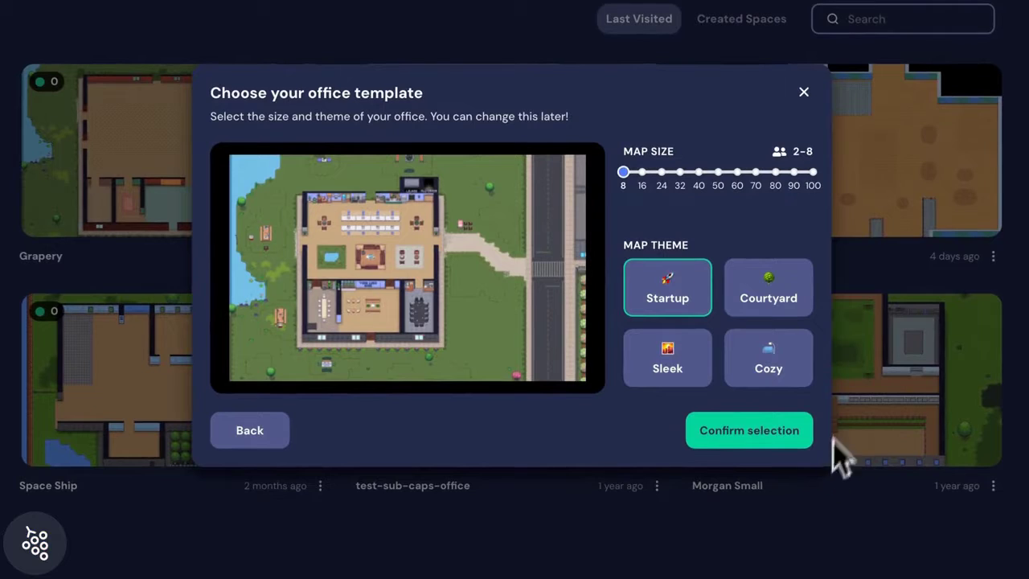
Set the map size to 17–24 people, compare the themes, and confirm the Cozy theme
{"action": "left_click", "coordinate": [662, 173]}
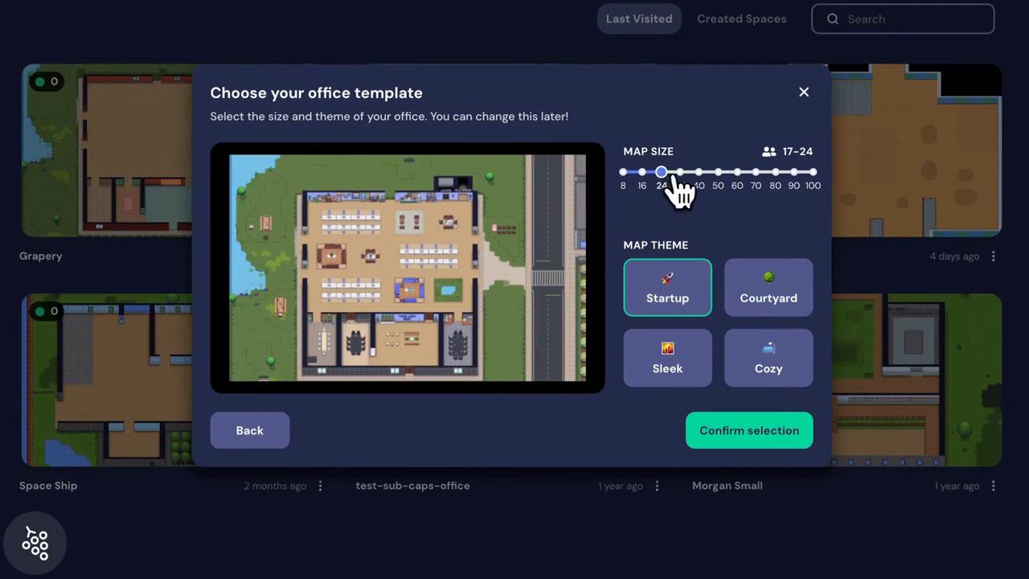
{"action": "left_click_drag", "start_coordinate": [686, 178], "coordinate": [688, 190]}
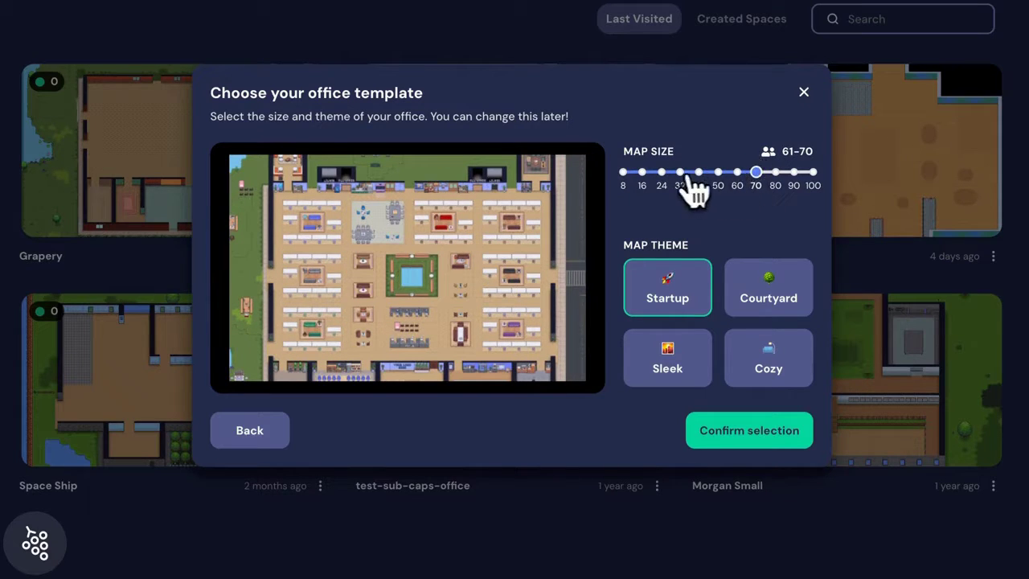
{"action": "left_click_drag", "start_coordinate": [666, 179], "coordinate": [664, 172]}
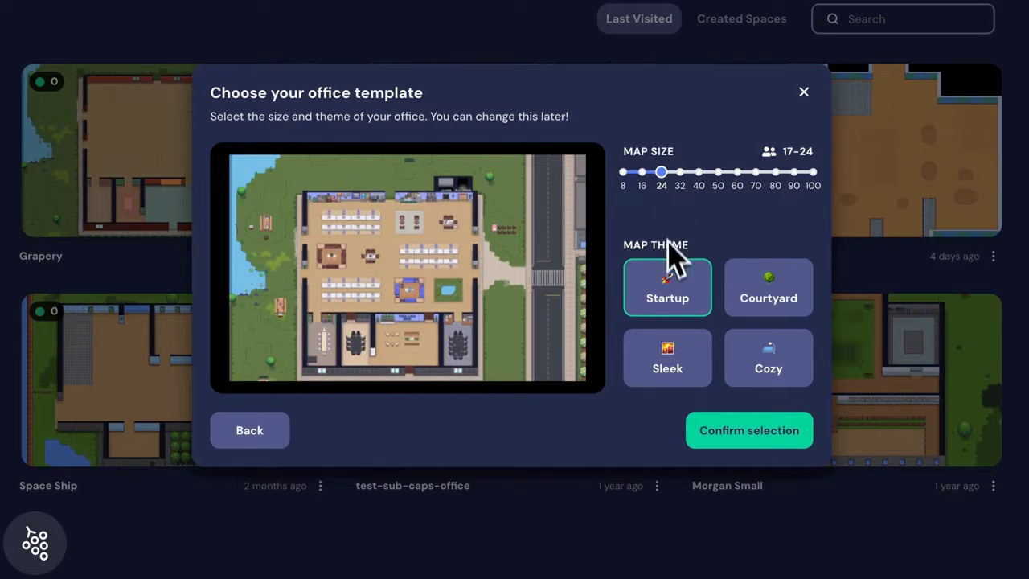
{"action": "left_click", "coordinate": [755, 295]}
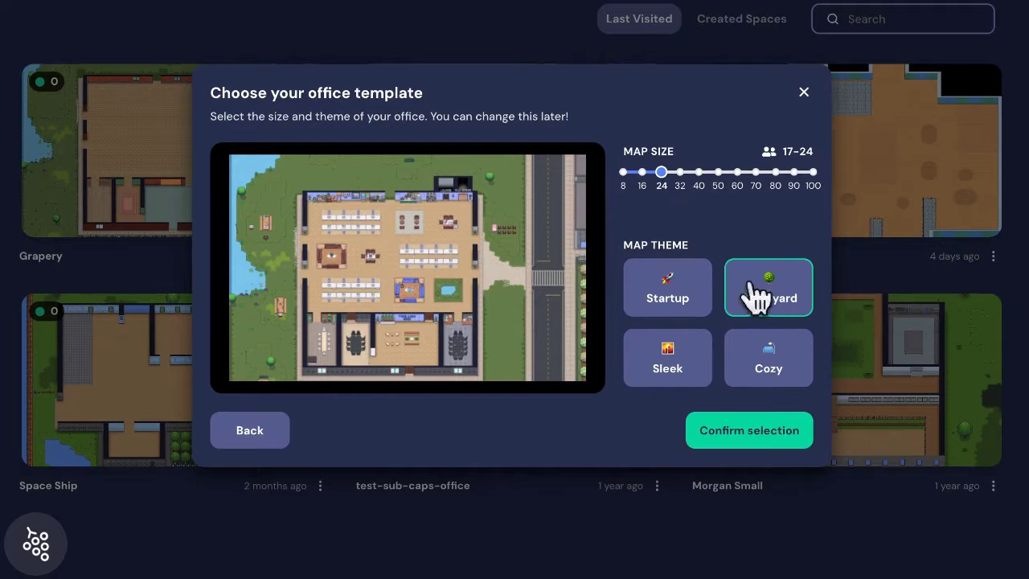
{"action": "left_click", "coordinate": [742, 361]}
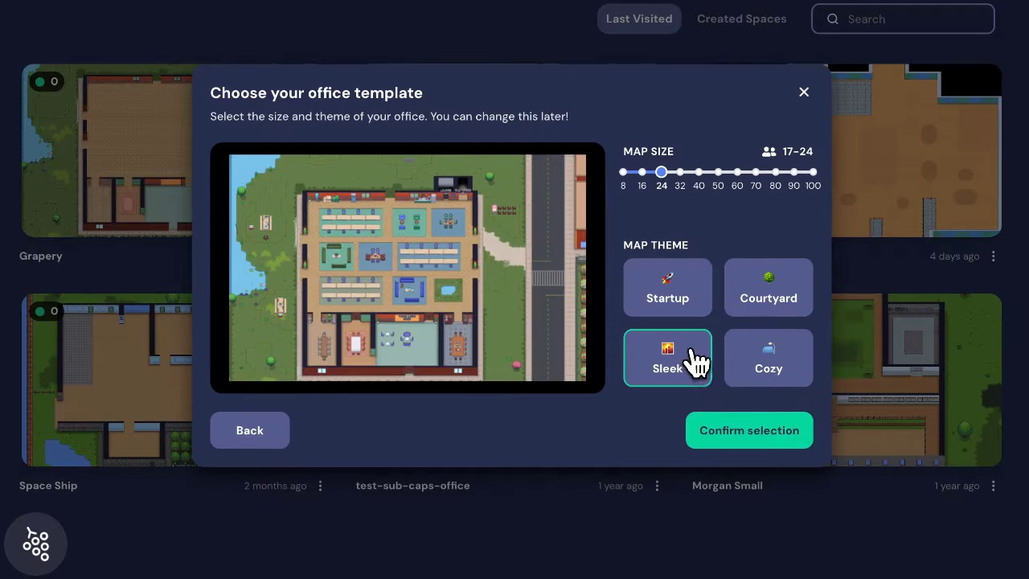
{"action": "left_click", "coordinate": [696, 363]}
{"action": "left_click", "coordinate": [704, 290]}
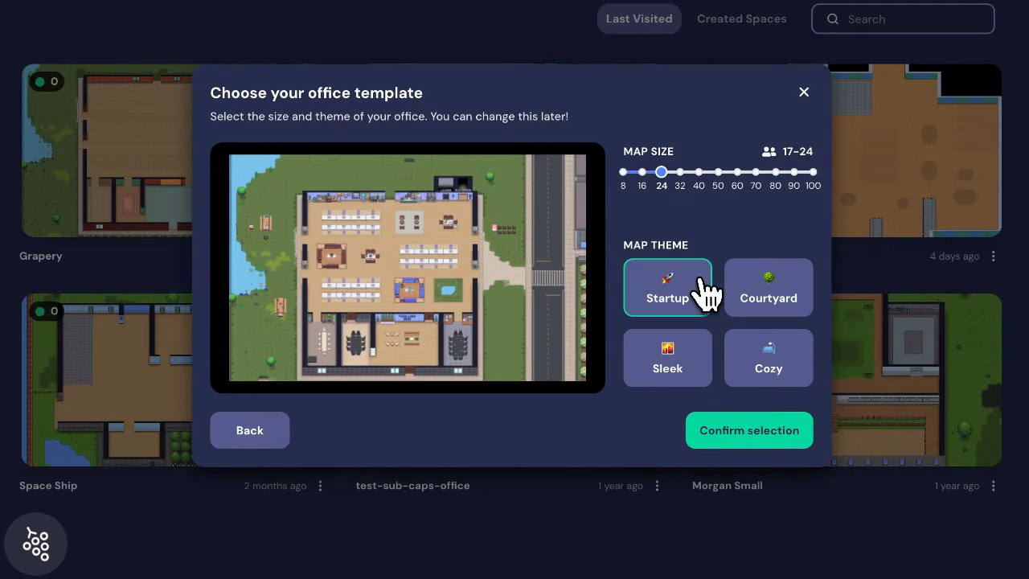
{"action": "left_click", "coordinate": [755, 361]}
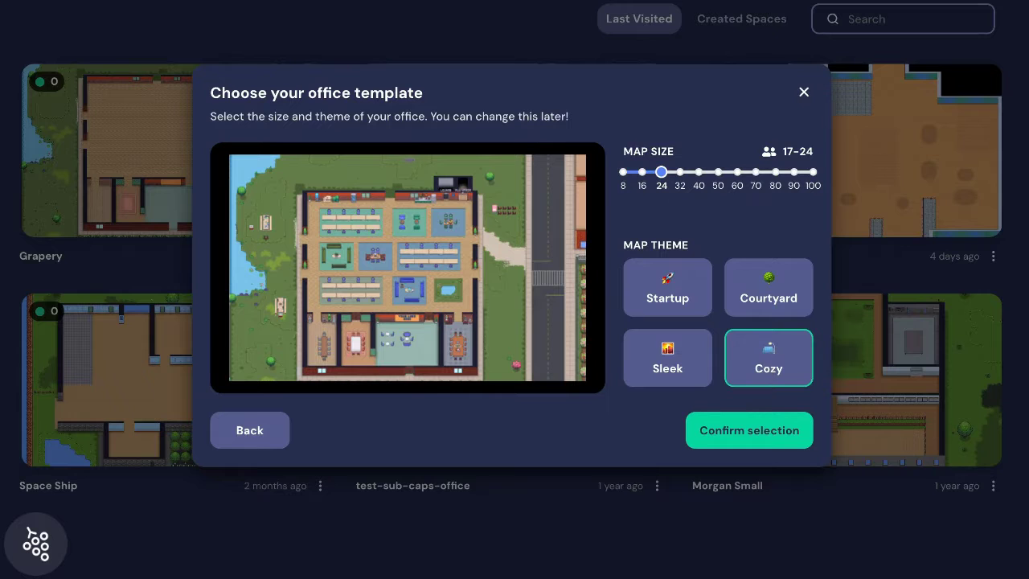
{"action": "left_click", "coordinate": [756, 438]}
Name the space Grape Studio, choose who may enter it, and create it
{"action": "type", "text": "Grape Studio"}
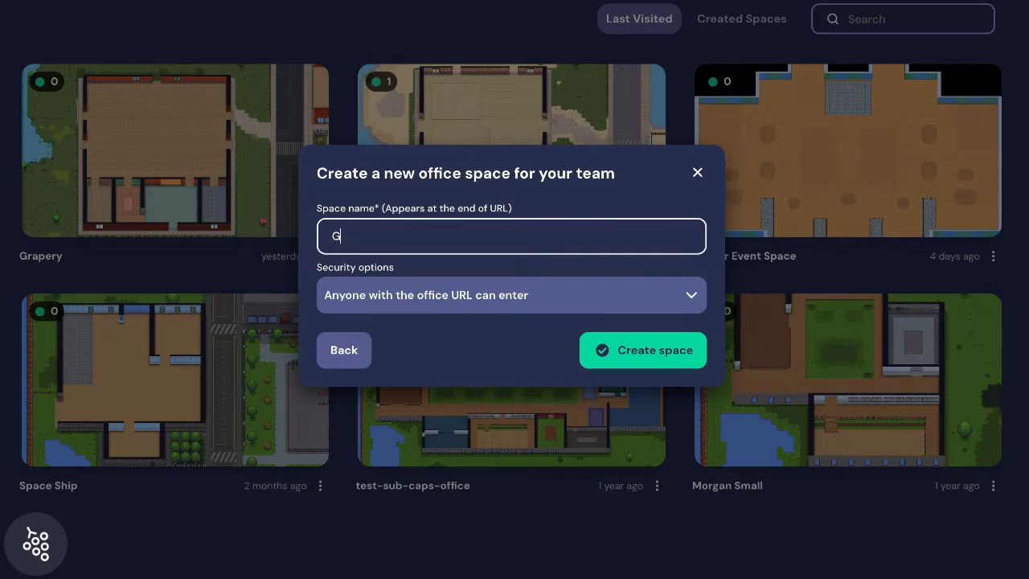
{"action": "left_click", "coordinate": [687, 306]}
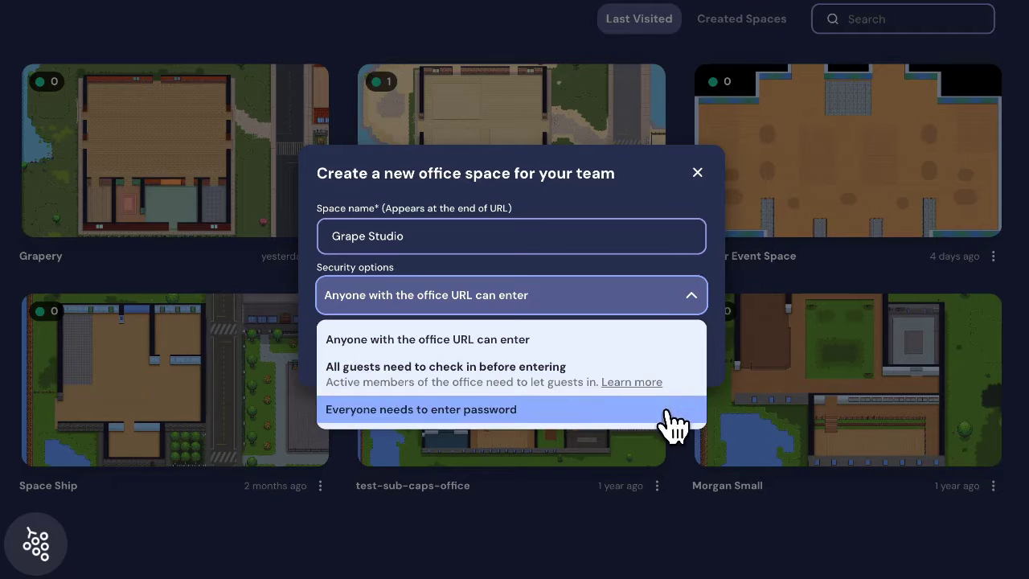
{"action": "left_click", "coordinate": [680, 377]}
{"action": "left_click", "coordinate": [673, 355]}
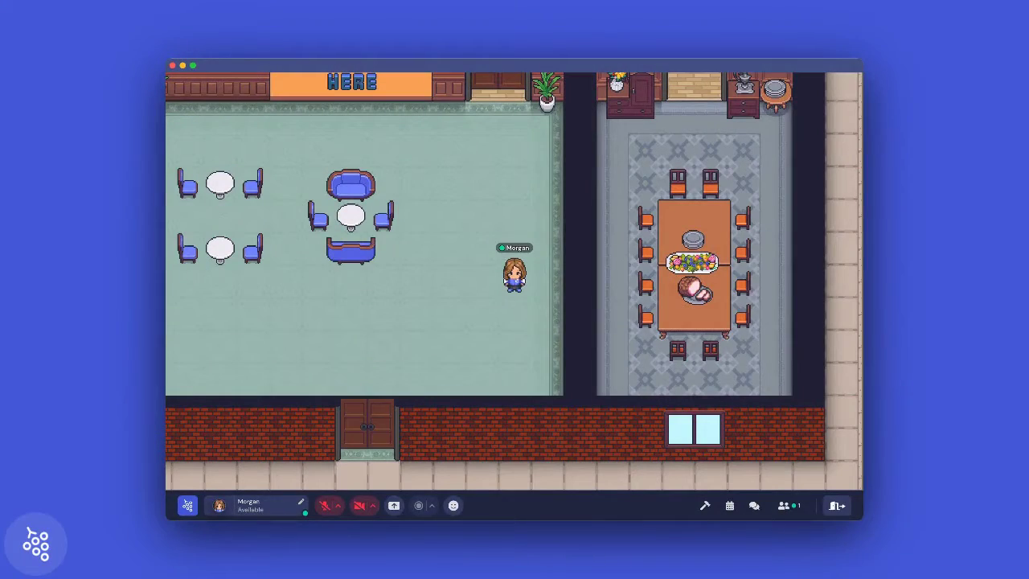
Walk to the YOUR LOGO HERE sign and replace it with the Grape Studio logo image
{"action": "key", "text": "Up"}
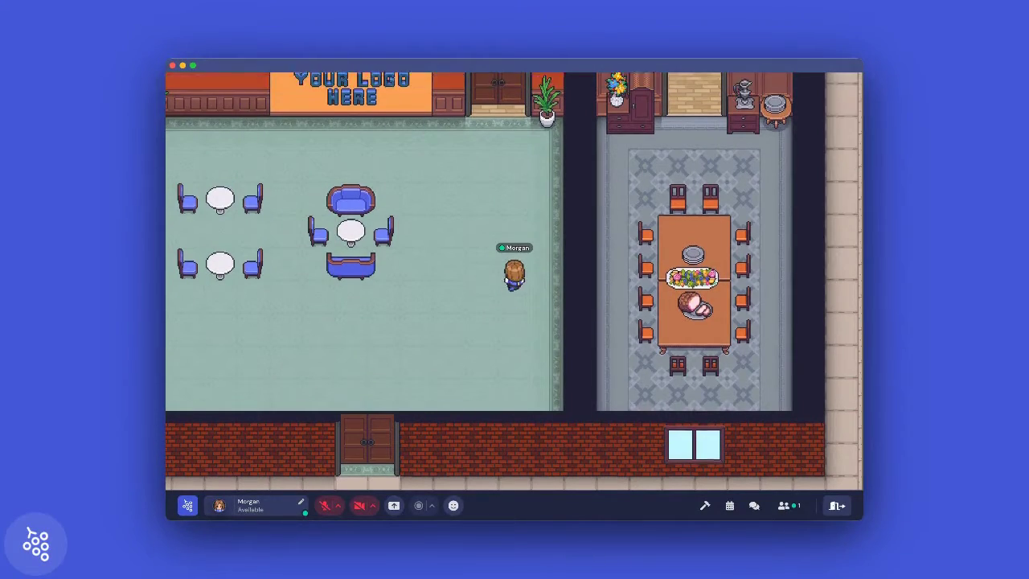
{"action": "key", "text": "Left"}
{"action": "key", "text": "Up"}
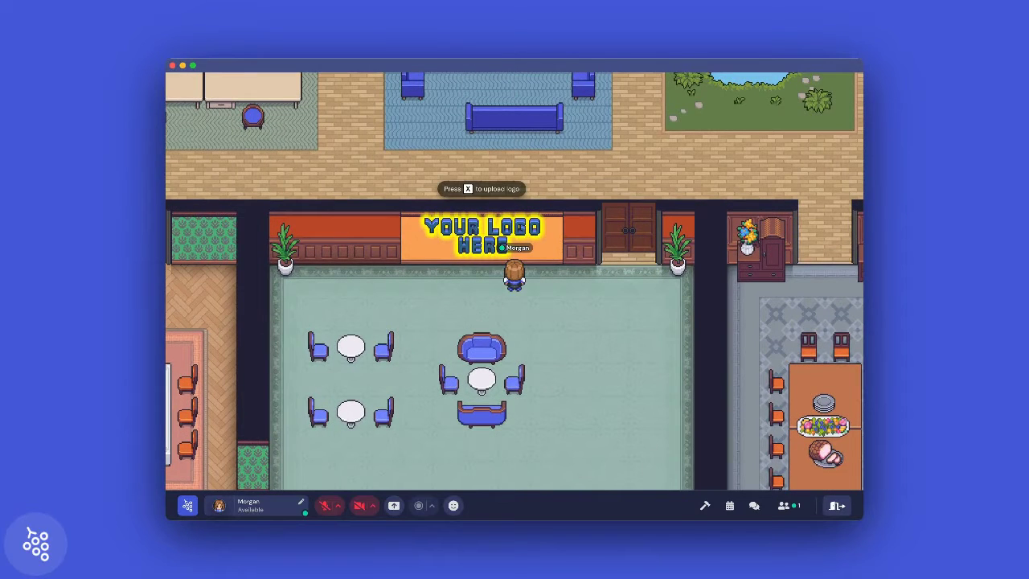
{"action": "key", "text": "x"}
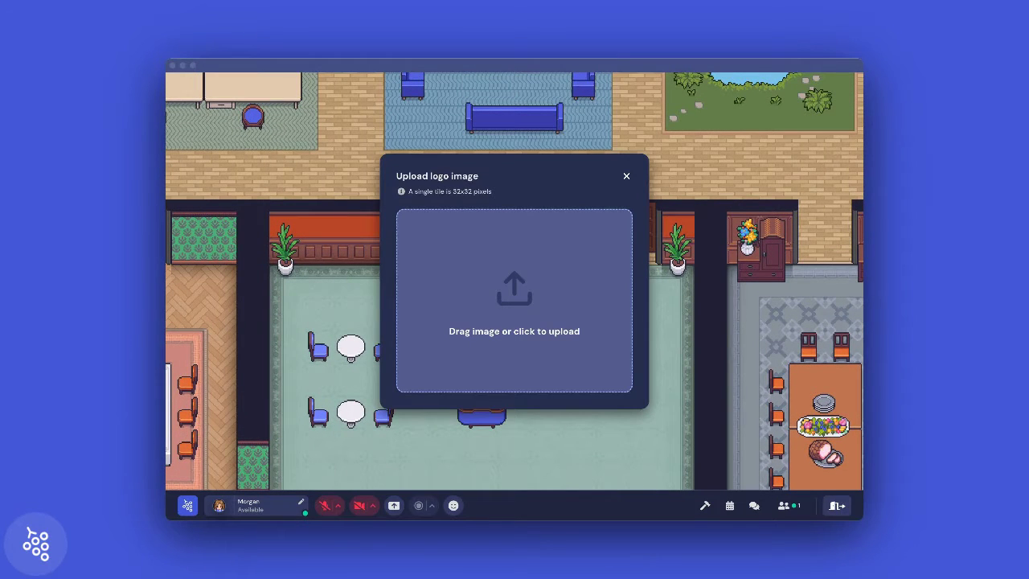
{"action": "left_click_drag", "start_coordinate": [965, 345], "coordinate": [554, 311]}
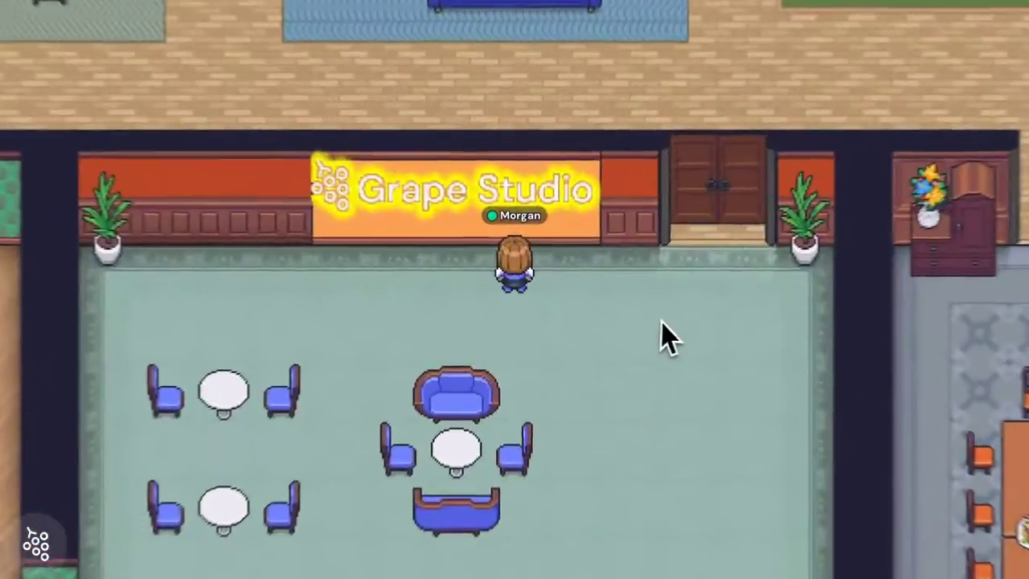
{"action": "key", "text": "Left"}
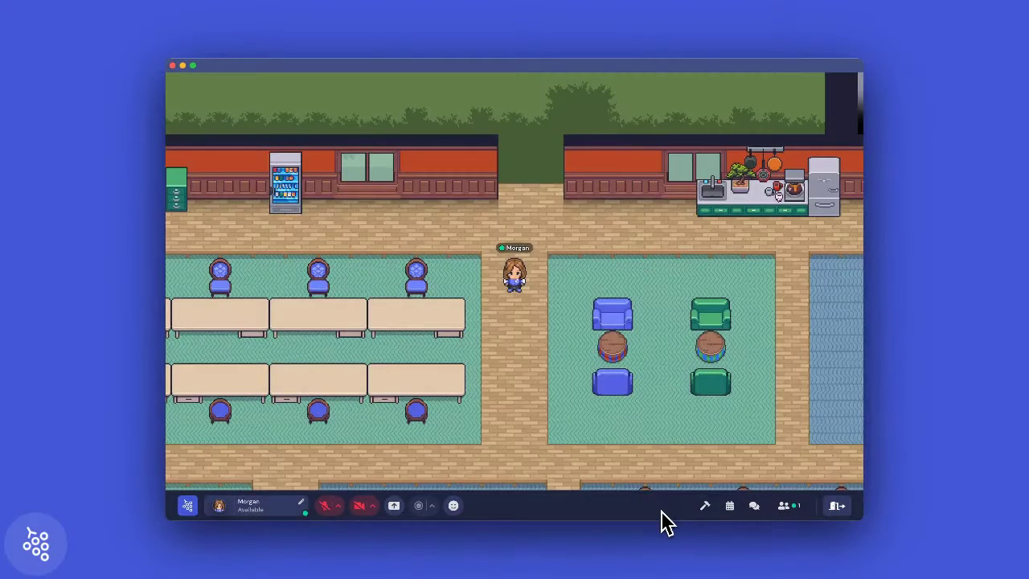
Upload the grapes image as a custom object named Grapes and place it on the hallway floor
{"action": "left_click", "coordinate": [706, 508]}
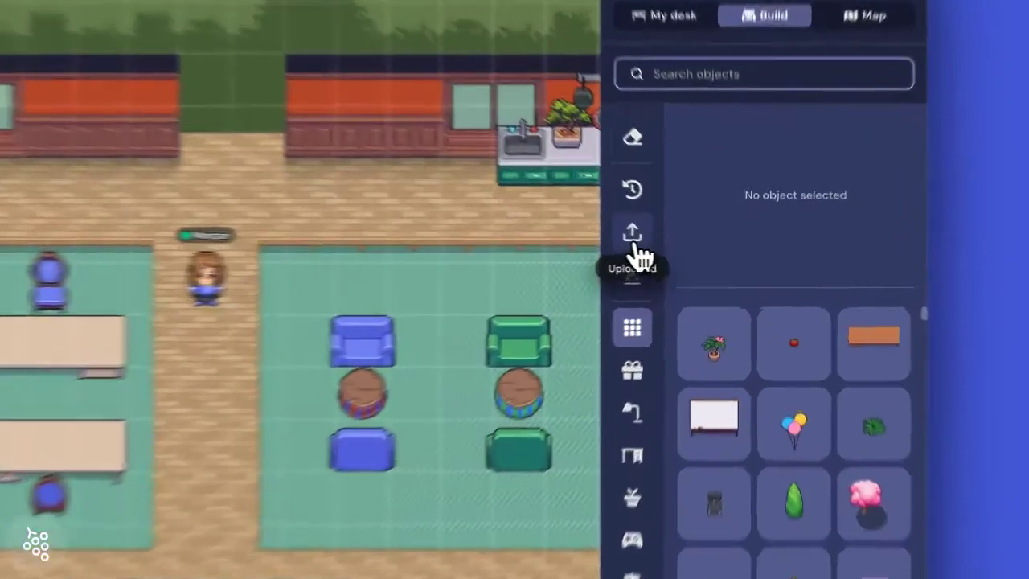
{"action": "left_click", "coordinate": [679, 247]}
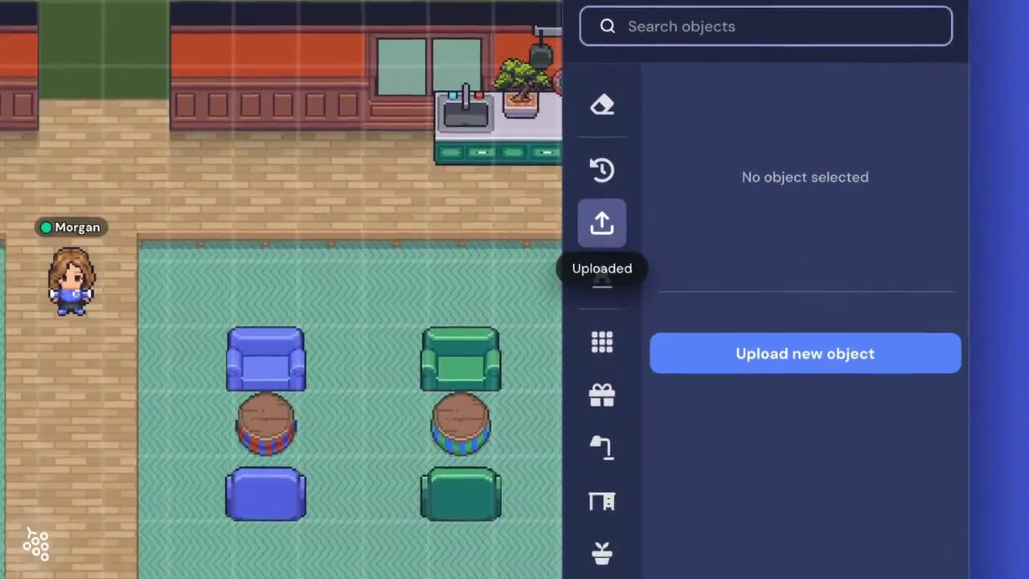
{"action": "left_click", "coordinate": [732, 356]}
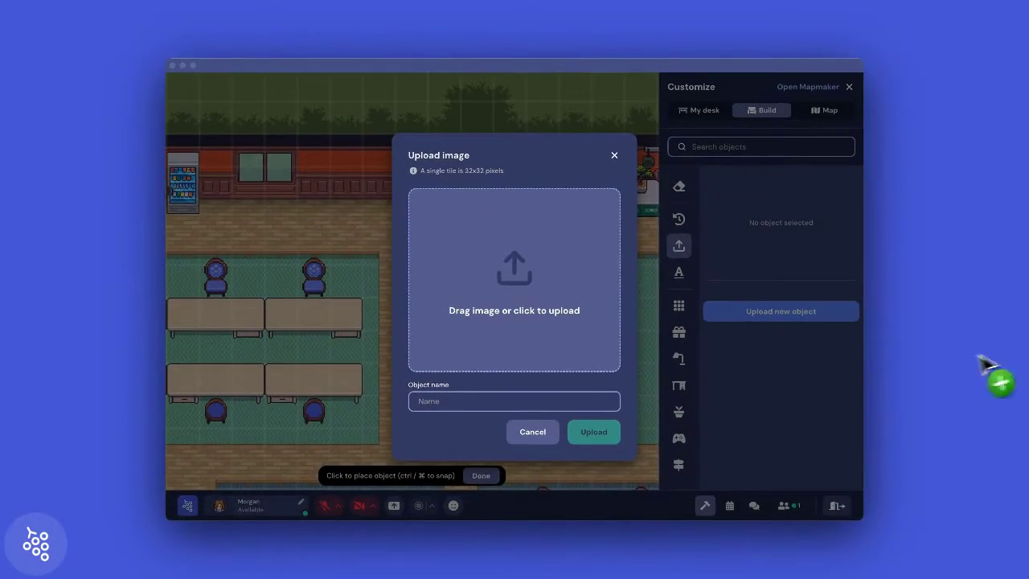
{"action": "left_click_drag", "start_coordinate": [987, 366], "coordinate": [547, 258]}
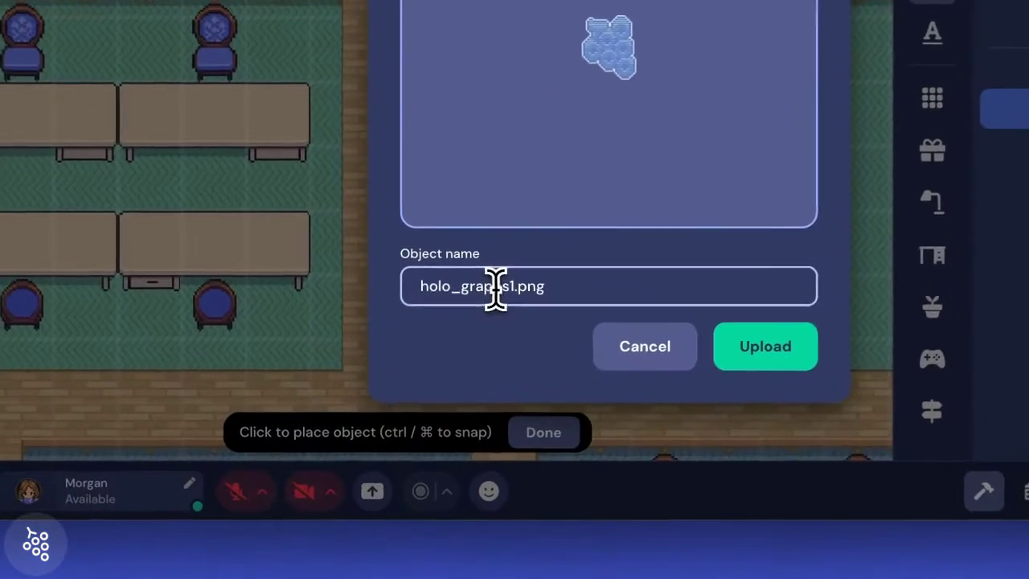
{"action": "double_click", "coordinate": [456, 401]}
{"action": "type", "text": "Grapes"}
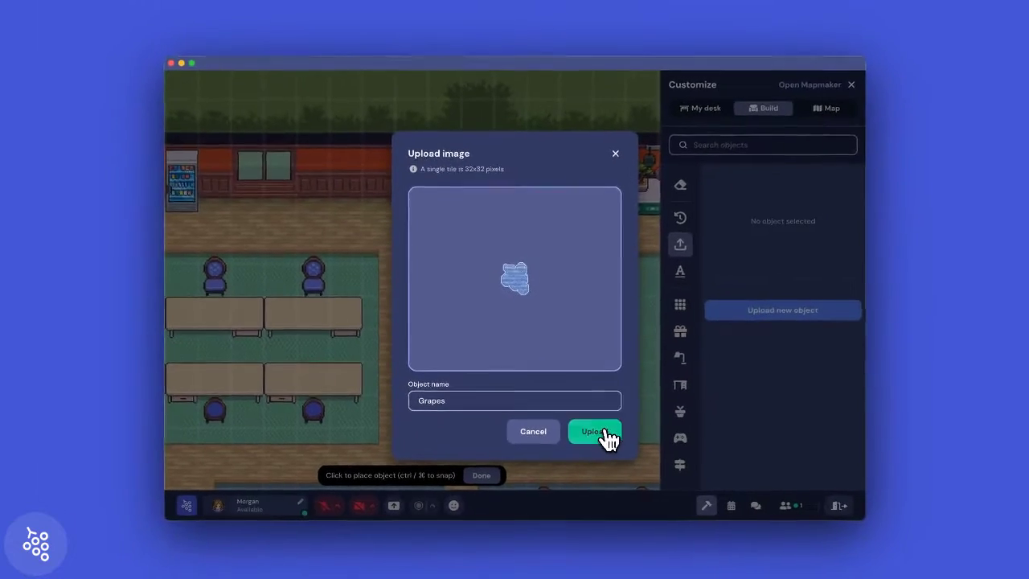
{"action": "left_click", "coordinate": [772, 344]}
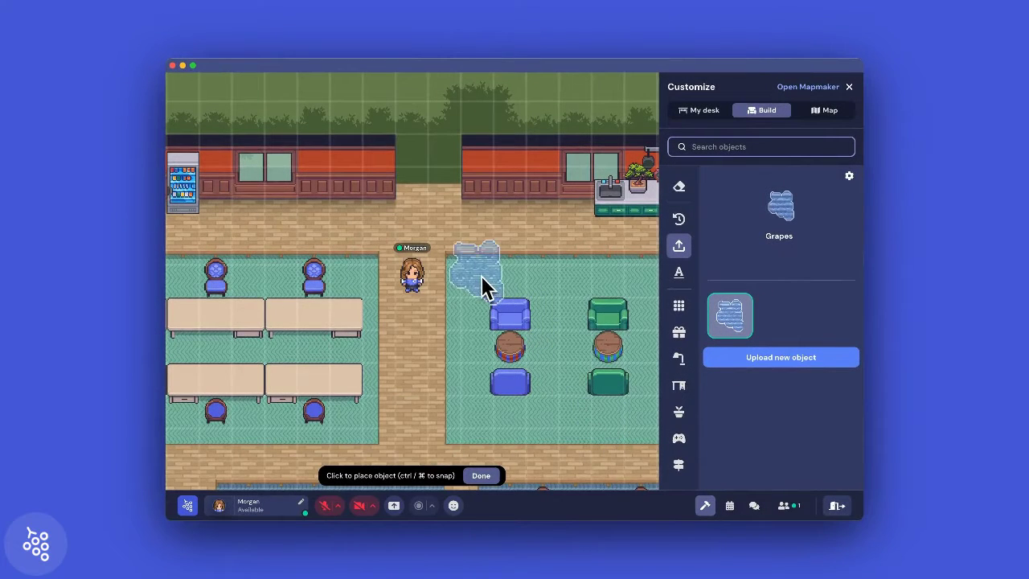
{"action": "left_click", "coordinate": [429, 230]}
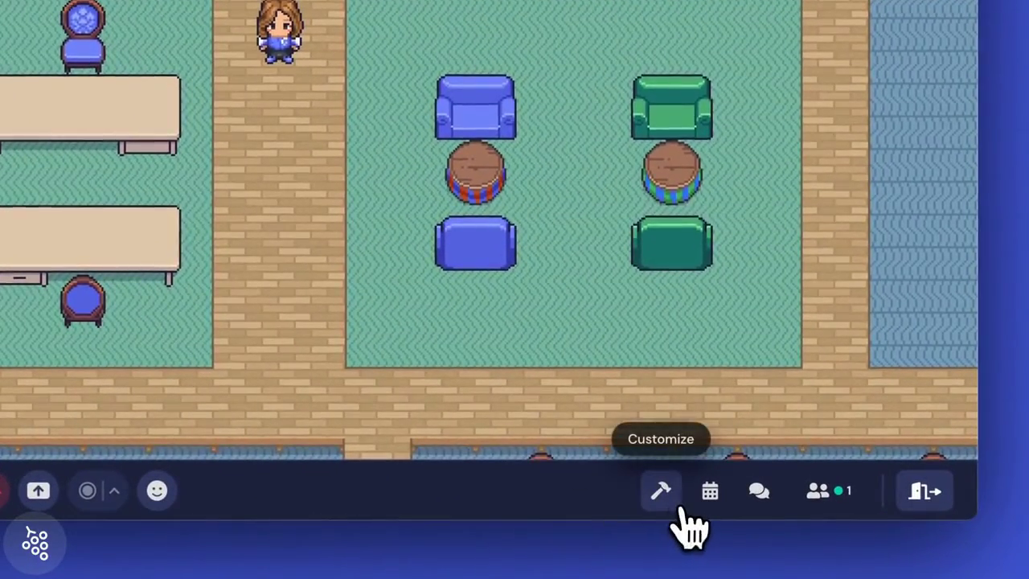
{"action": "left_click", "coordinate": [692, 508]}
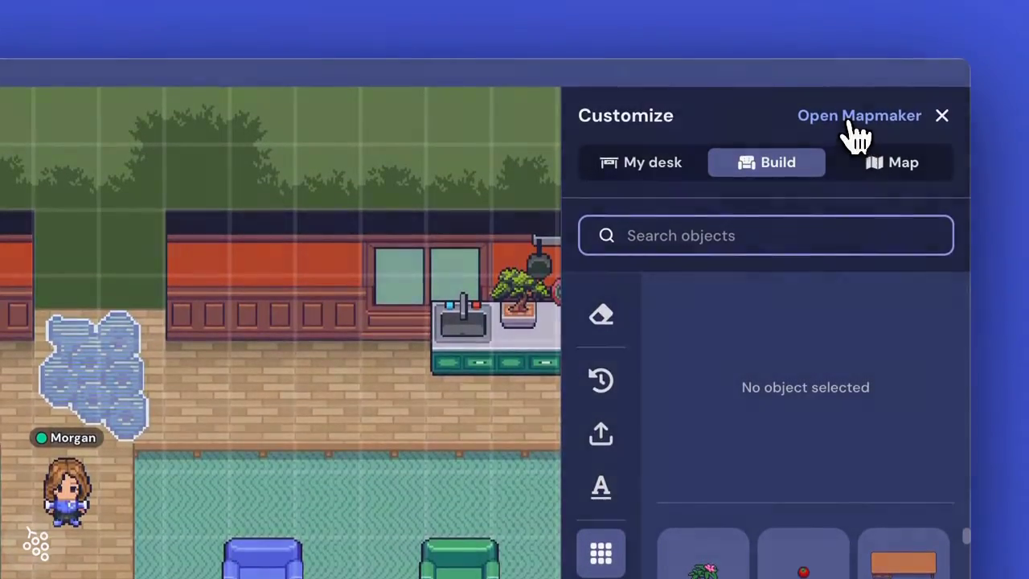
In Mapmaker, erase the chair at the fourth top-row desk
{"action": "left_click", "coordinate": [854, 122]}
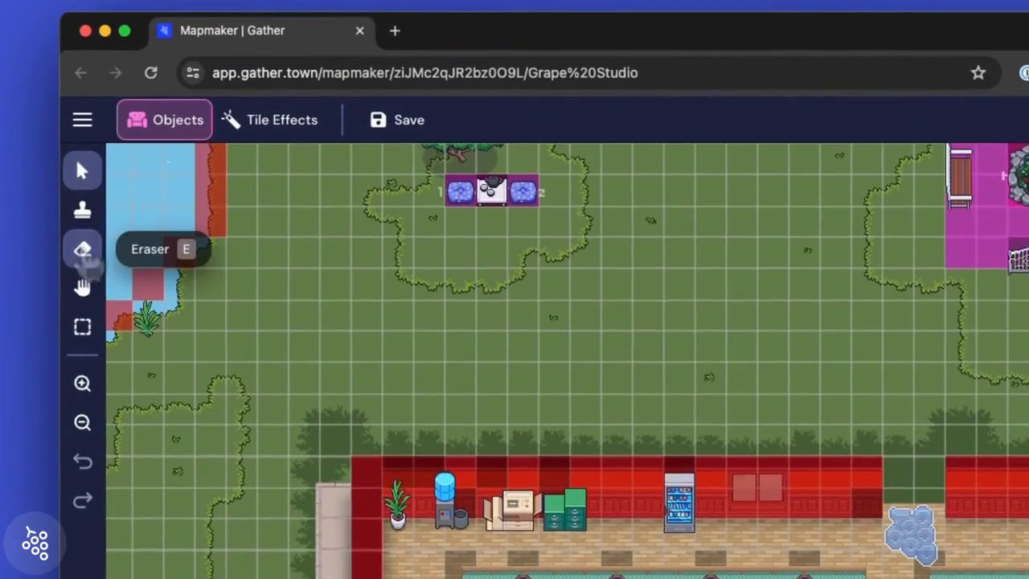
{"action": "left_click", "coordinate": [84, 253]}
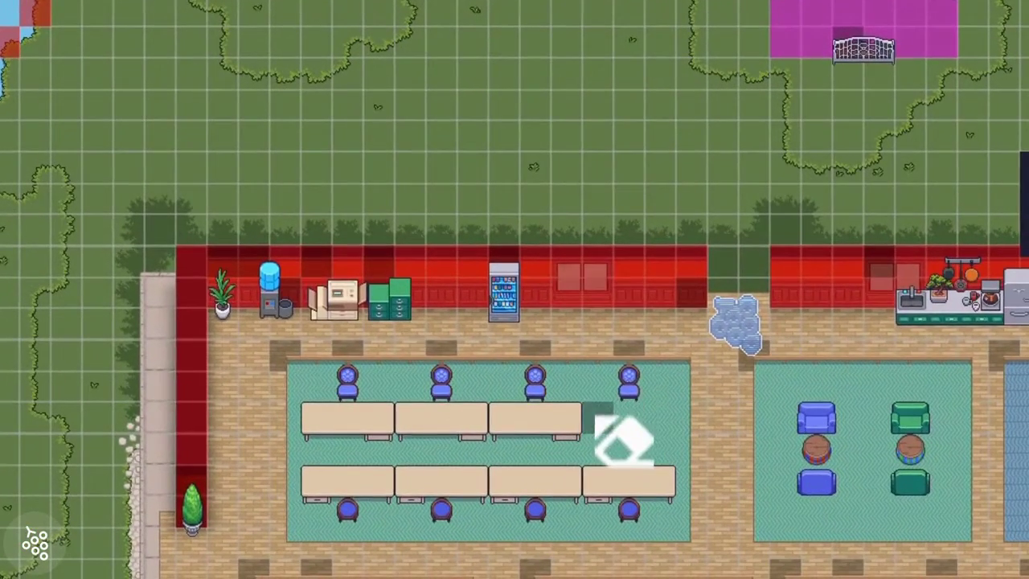
{"action": "left_click", "coordinate": [629, 387]}
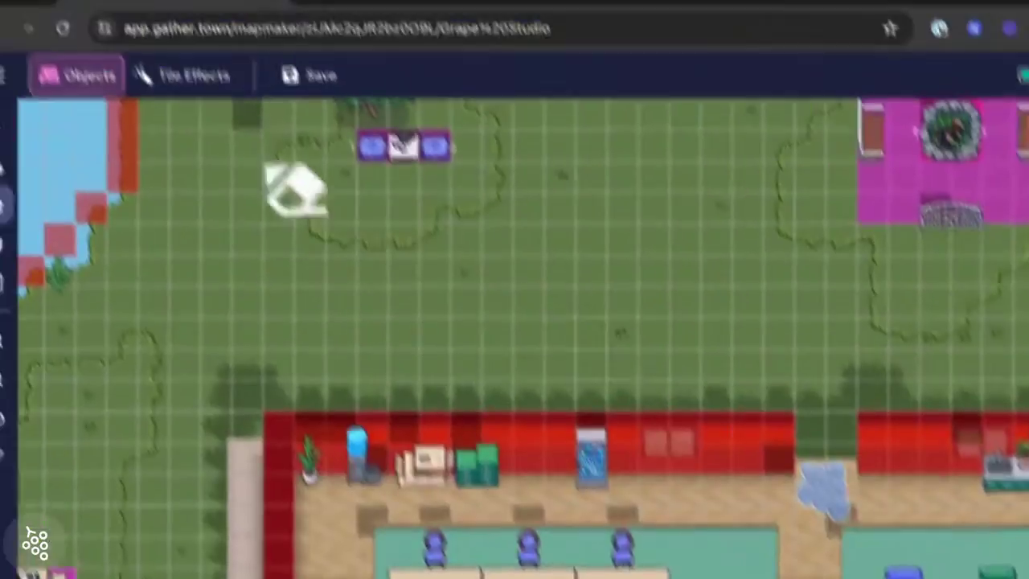
Erase the Desk 4 private area tiles in Tile Effects
{"action": "left_click", "coordinate": [188, 74]}
{"action": "left_click", "coordinate": [831, 271]}
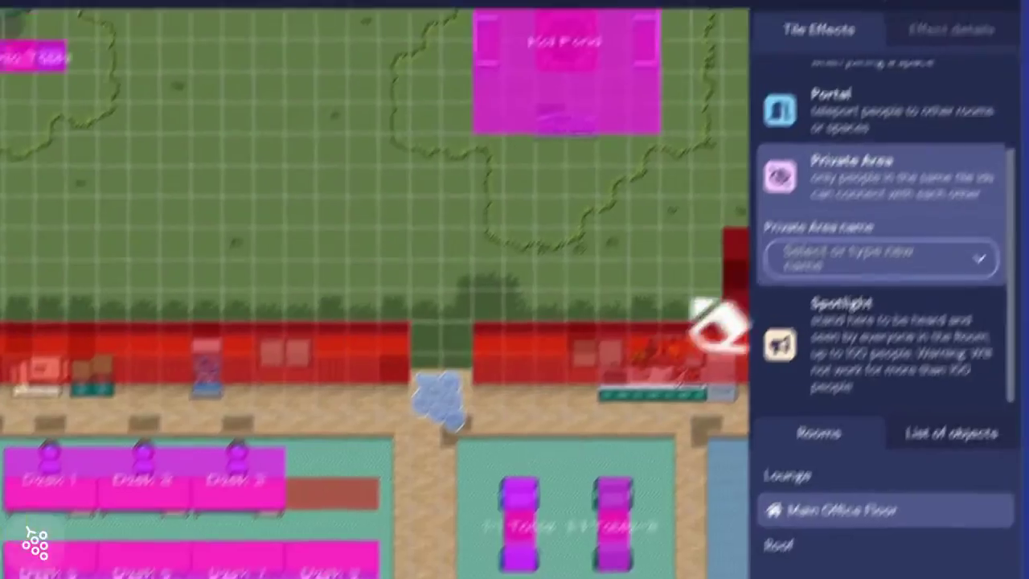
{"action": "left_click", "coordinate": [742, 195]}
{"action": "left_click", "coordinate": [450, 388]}
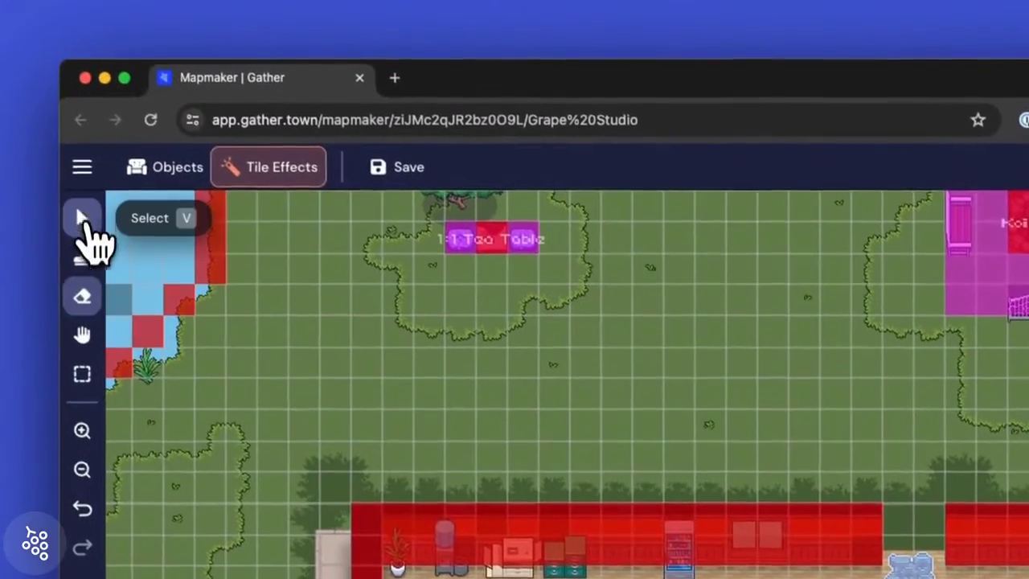
Place a beige desk with drawers at the end of the top row and pick the office chair
{"action": "left_click", "coordinate": [82, 218]}
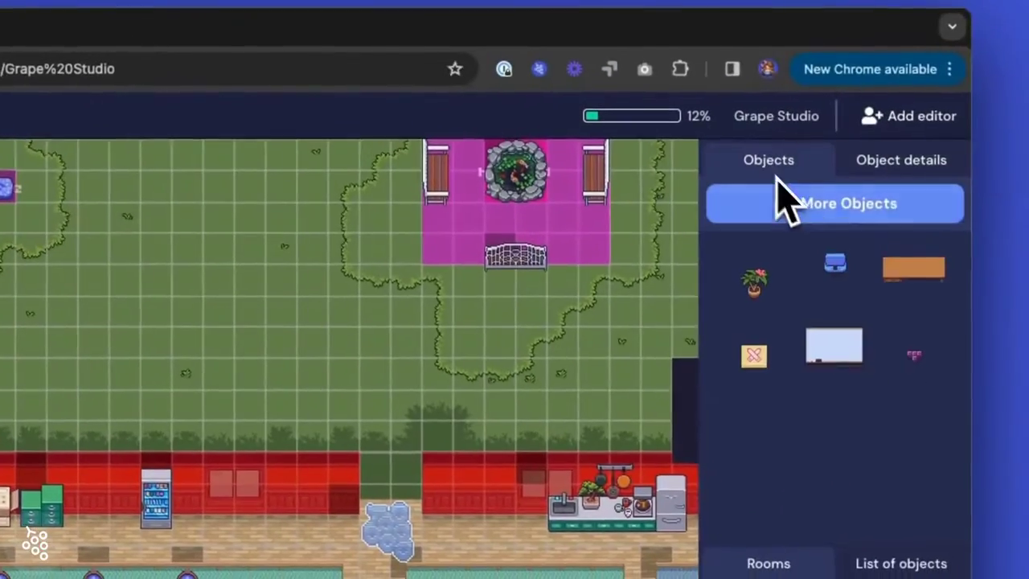
{"action": "left_click", "coordinate": [914, 269]}
{"action": "left_click", "coordinate": [779, 323]}
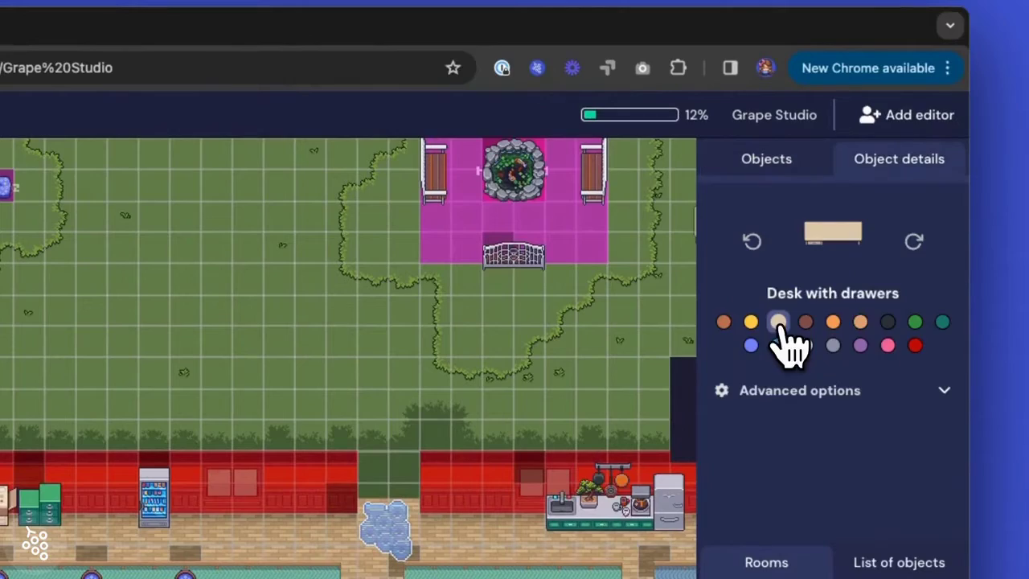
{"action": "double_click", "coordinate": [922, 256]}
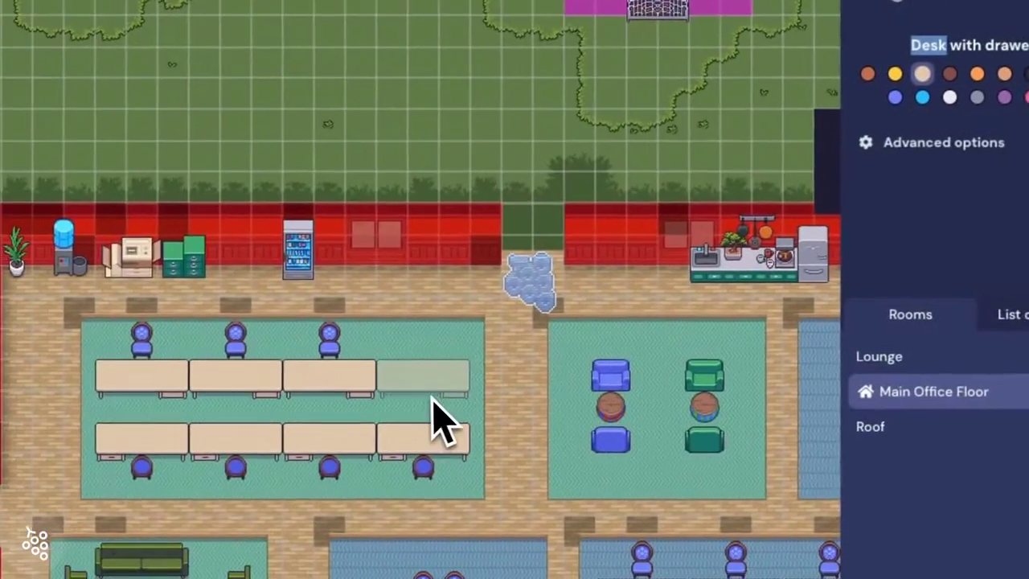
{"action": "left_click", "coordinate": [432, 396]}
{"action": "left_click", "coordinate": [771, 135]}
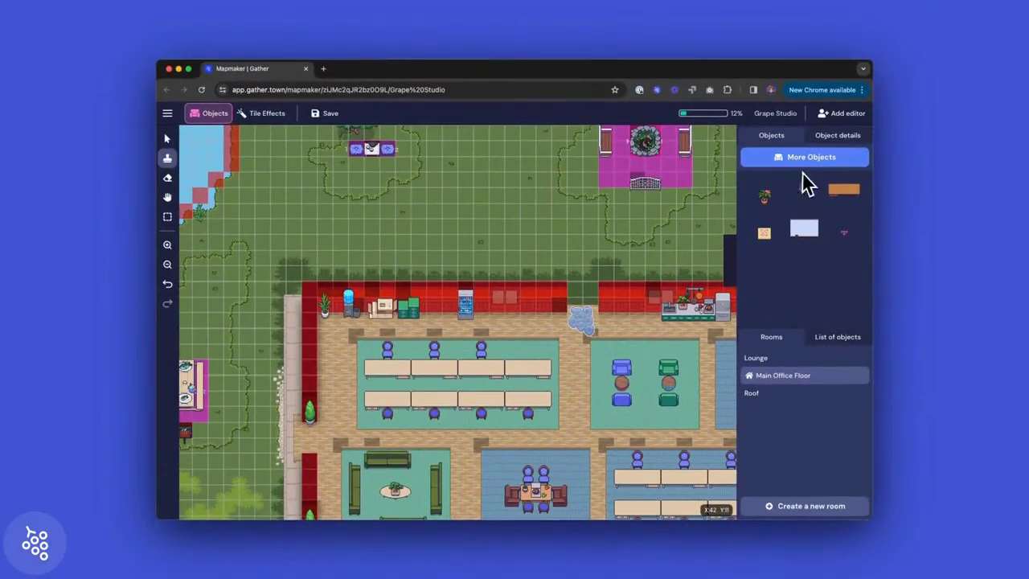
{"action": "left_click", "coordinate": [805, 190]}
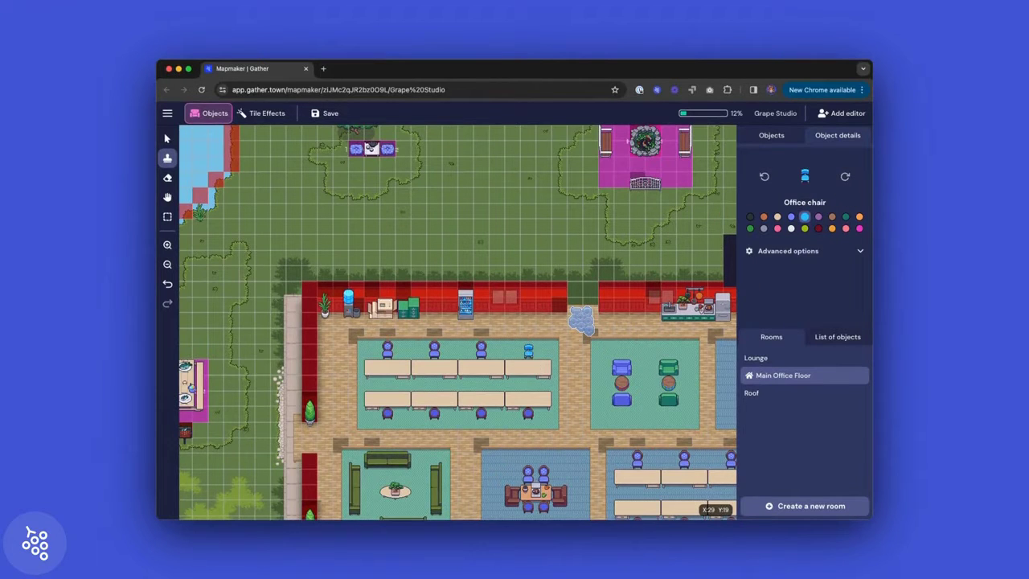
Create a claimable Desk 4 private area and paint it over the fourth desk's seat
{"action": "left_click", "coordinate": [265, 115]}
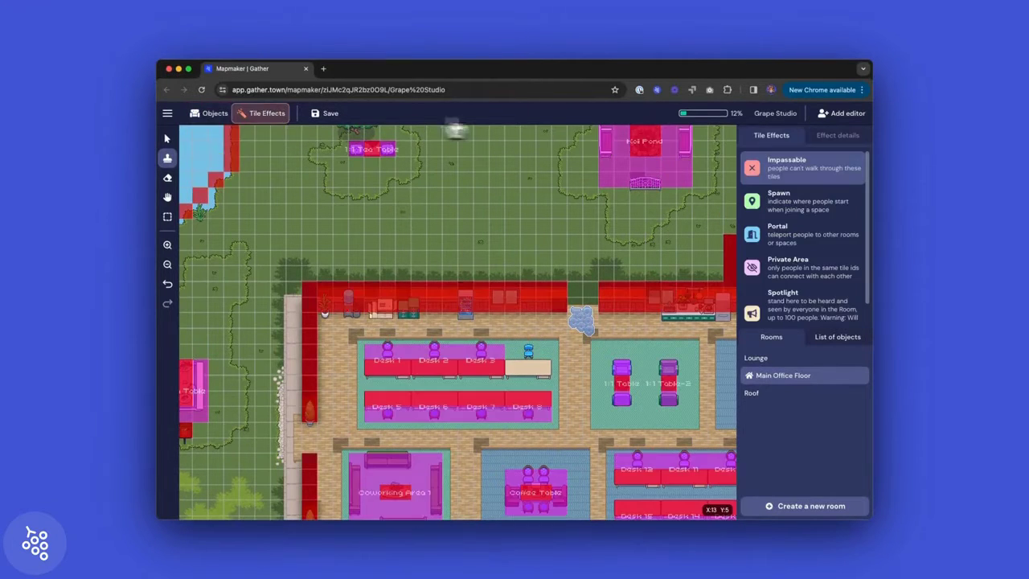
{"action": "left_click", "coordinate": [801, 264]}
{"action": "left_click", "coordinate": [787, 252]}
{"action": "type", "text": "Desk 4"}
{"action": "key", "text": "Return"}
{"action": "scroll", "coordinate": [788, 274], "scroll_direction": "down", "scroll_amount": 3}
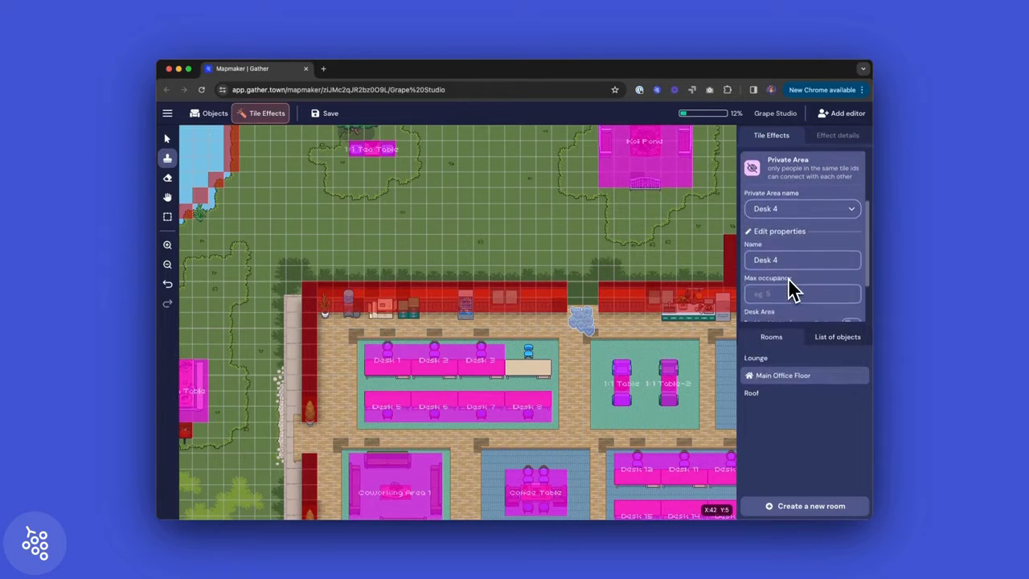
{"action": "left_click", "coordinate": [852, 283]}
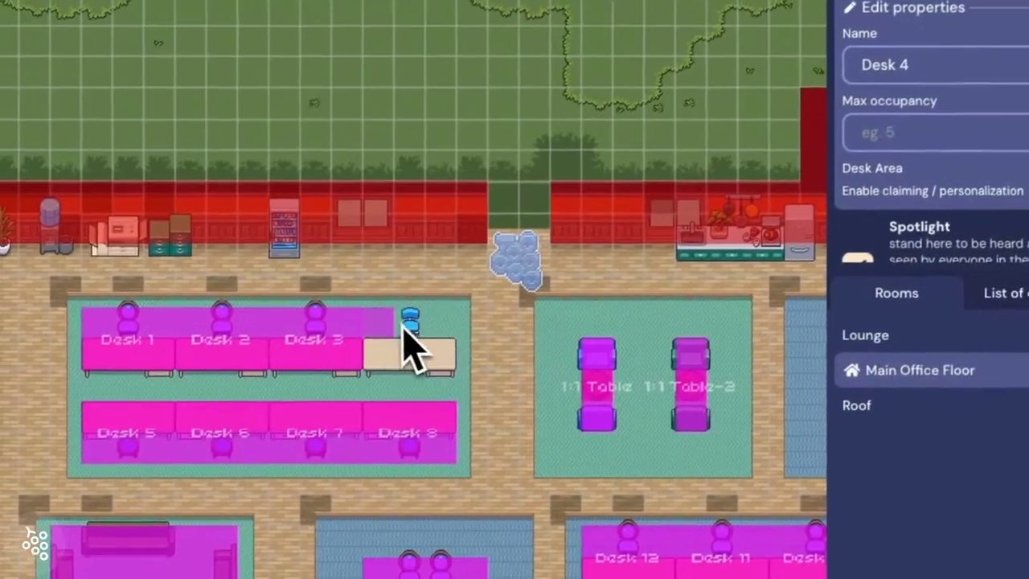
{"action": "left_click_drag", "start_coordinate": [241, 408], "coordinate": [311, 408]}
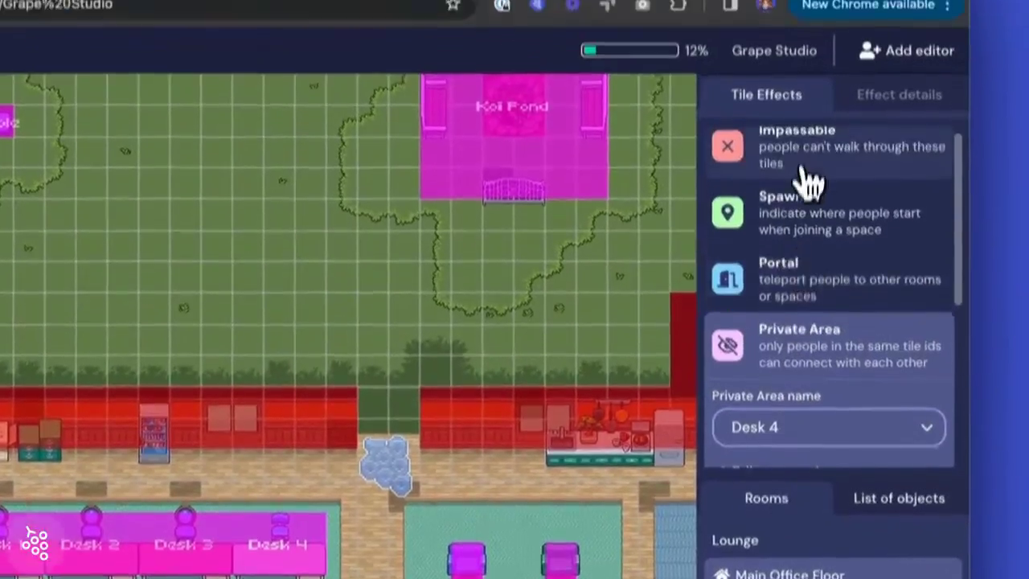
Paint the Impassable tile effect over the desk row tiles
{"action": "left_click", "coordinate": [804, 184]}
{"action": "left_click_drag", "start_coordinate": [129, 390], "coordinate": [490, 391]}
{"action": "left_click_drag", "start_coordinate": [129, 453], "coordinate": [453, 424]}
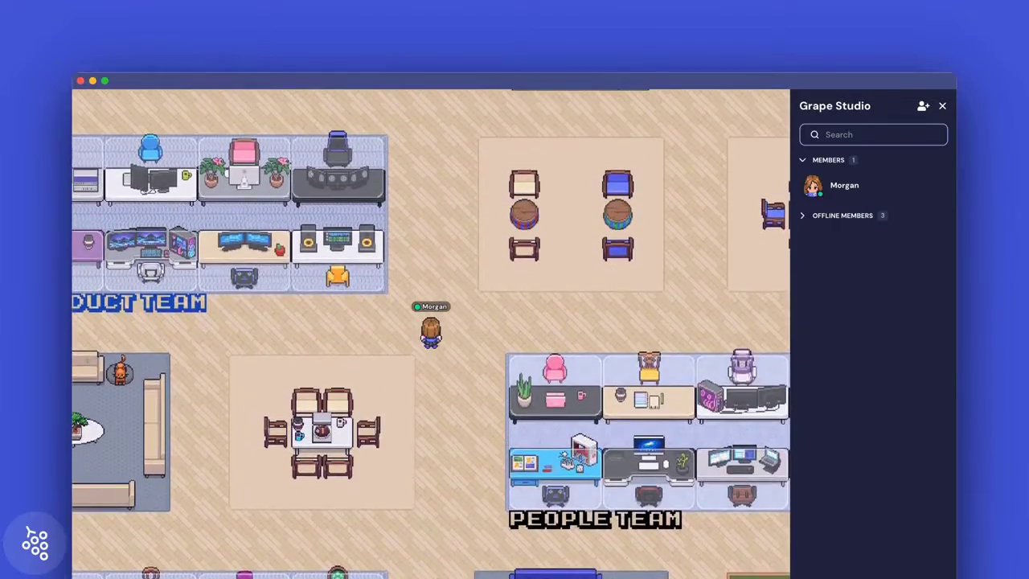
Walk the avatar past the garden, lounge and Support Team into the seat at the teammates' table
{"action": "key", "text": "Left"}
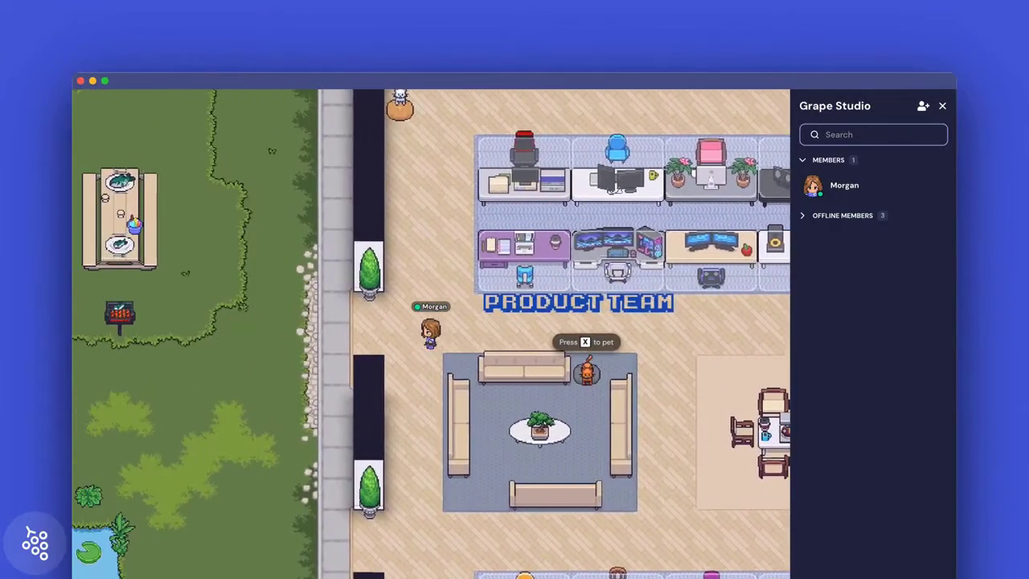
{"action": "key", "text": "Down"}
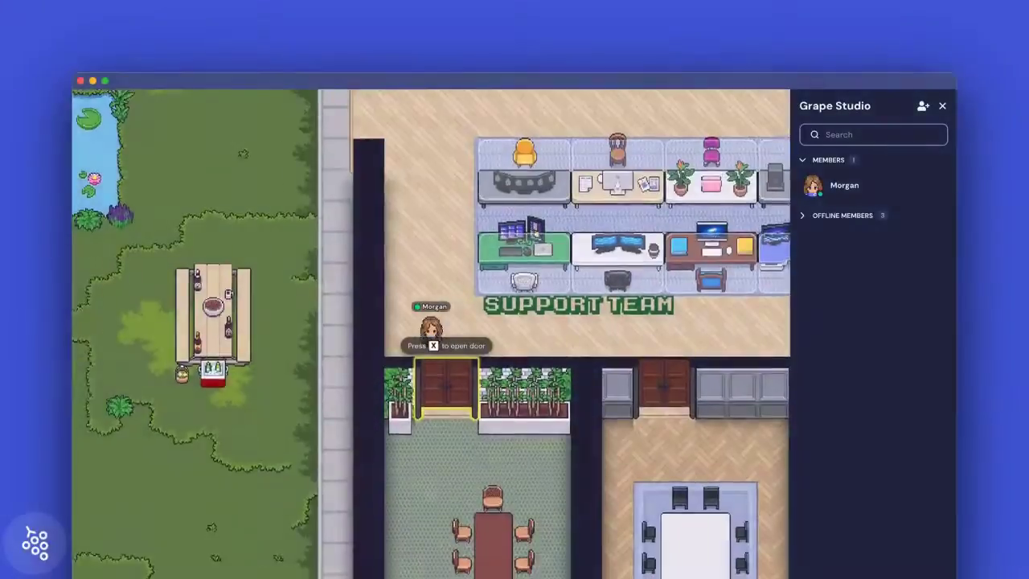
{"action": "key", "text": "Right"}
{"action": "key", "text": "Up"}
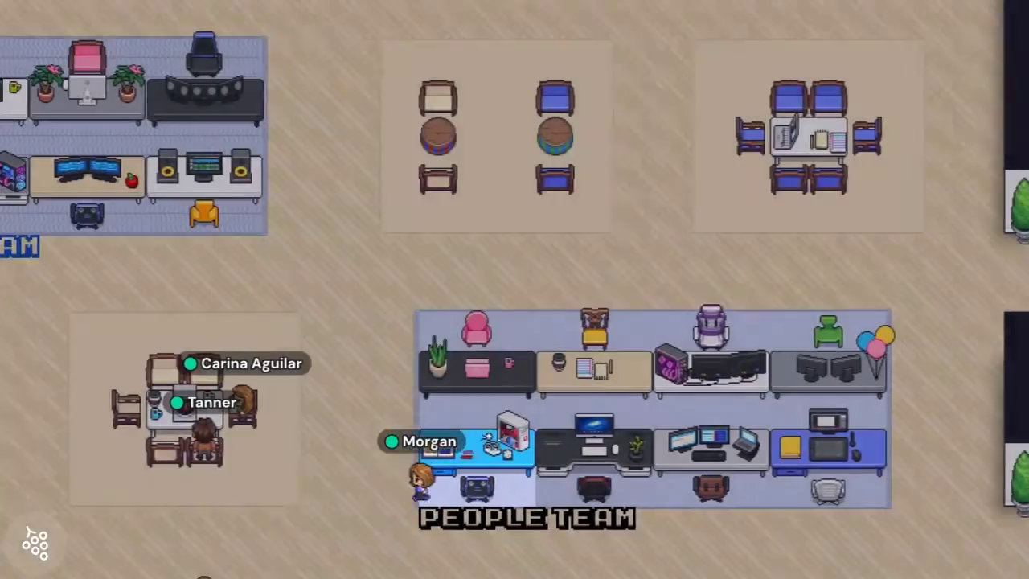
{"action": "key", "text": "Down"}
{"action": "key", "text": "Left"}
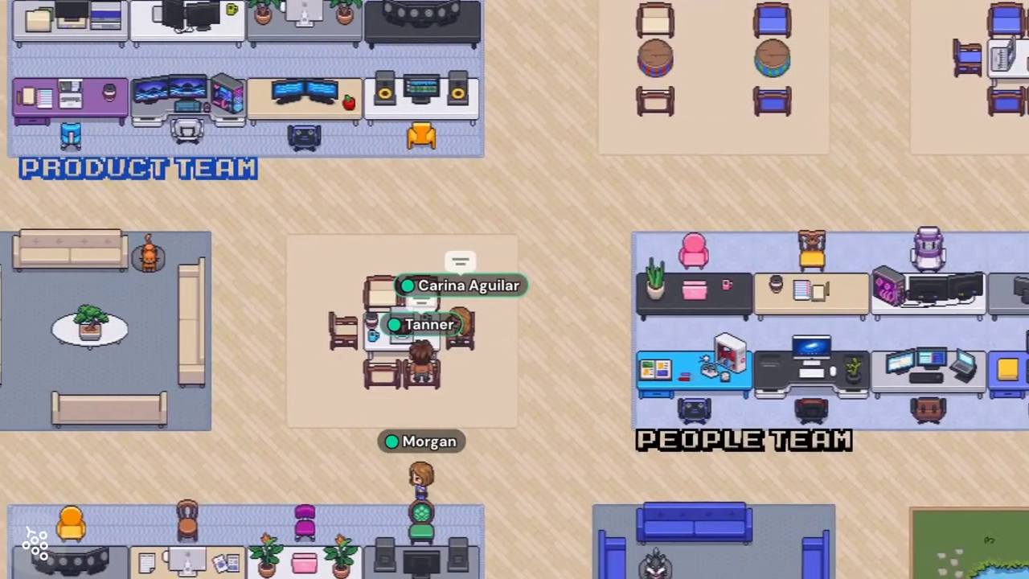
{"action": "key", "text": "Up"}
{"action": "key", "text": "Up"}
{"action": "key", "text": "Up"}
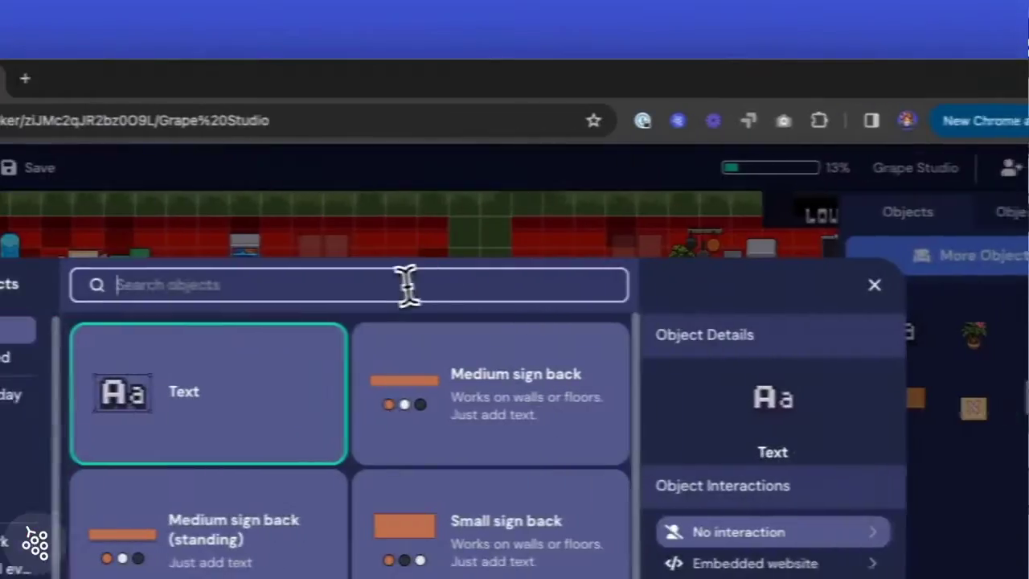
Place a Text object labelled Coworking above the meeting table in the blue room
{"action": "type", "text": "Text"}
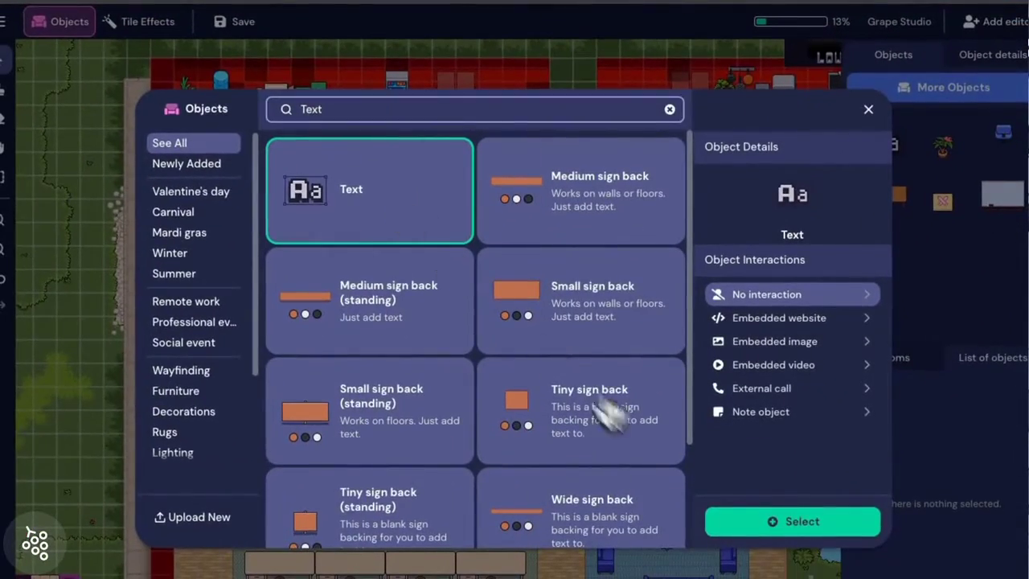
{"action": "left_click", "coordinate": [796, 524]}
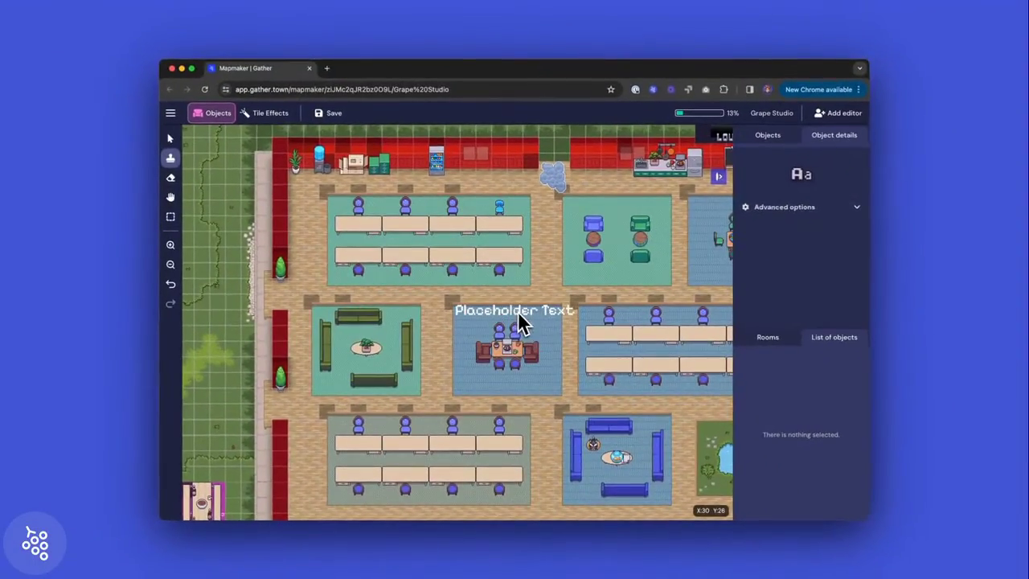
{"action": "left_click", "coordinate": [529, 335]}
{"action": "type", "text": "Coworking"}
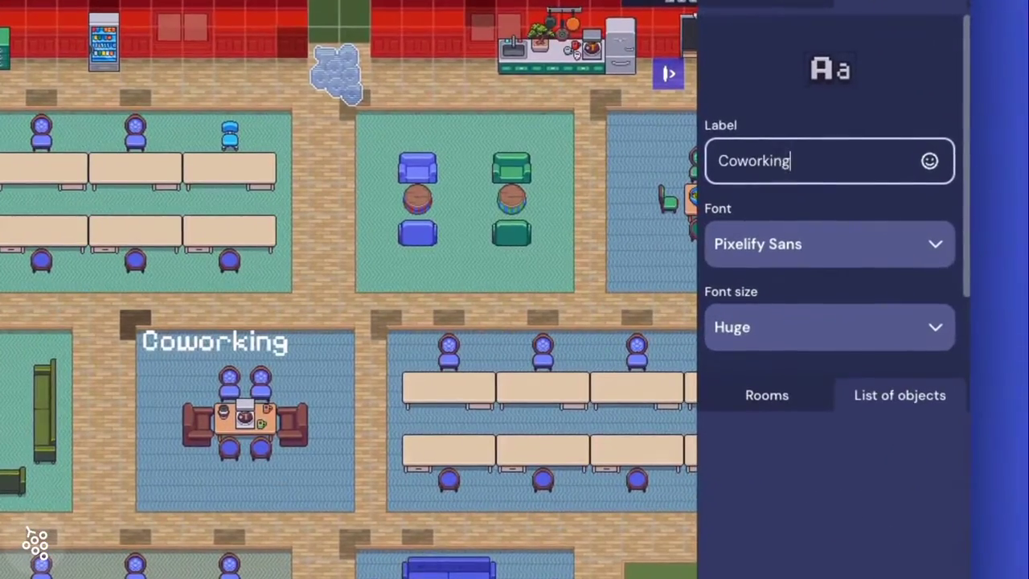
Style the label in Karmatic font at Extra Large size with a dark colour
{"action": "left_click", "coordinate": [772, 263]}
{"action": "left_click", "coordinate": [777, 392]}
{"action": "left_click", "coordinate": [776, 282]}
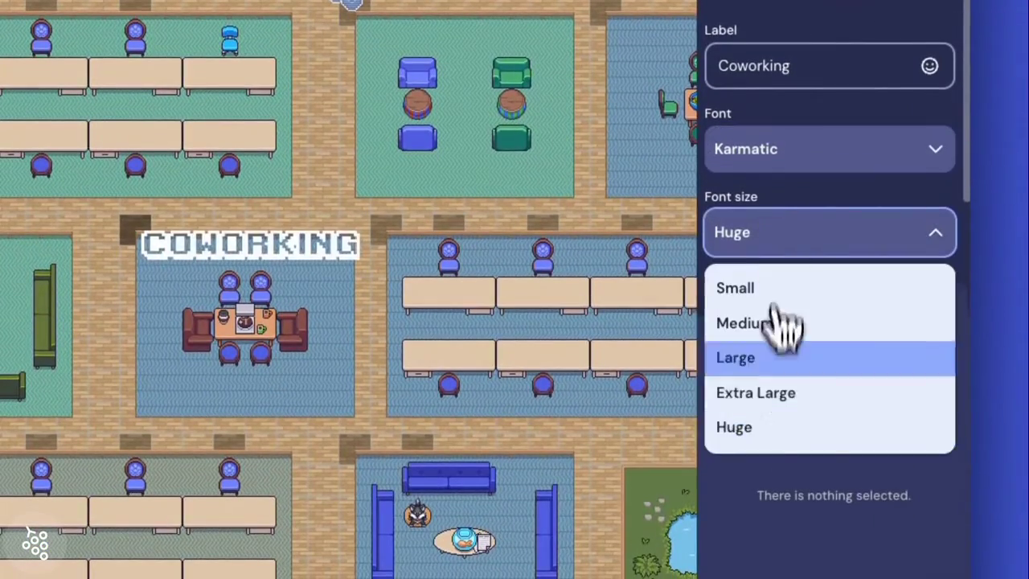
{"action": "left_click", "coordinate": [772, 439]}
{"action": "scroll", "coordinate": [784, 330], "scroll_direction": "down", "scroll_amount": 1}
{"action": "left_click", "coordinate": [713, 197]}
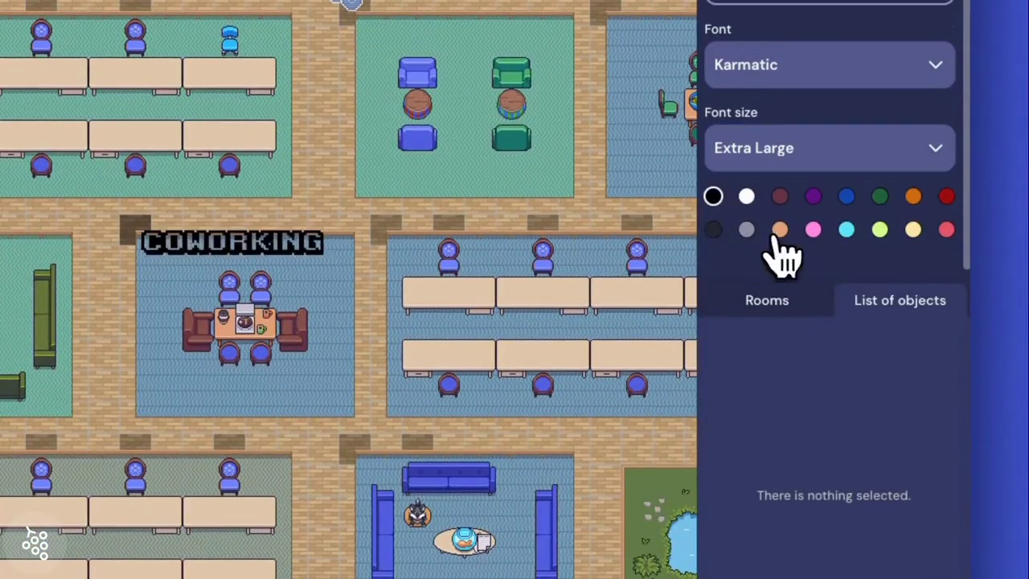
{"action": "left_click", "coordinate": [780, 230]}
{"action": "left_click", "coordinate": [714, 230]}
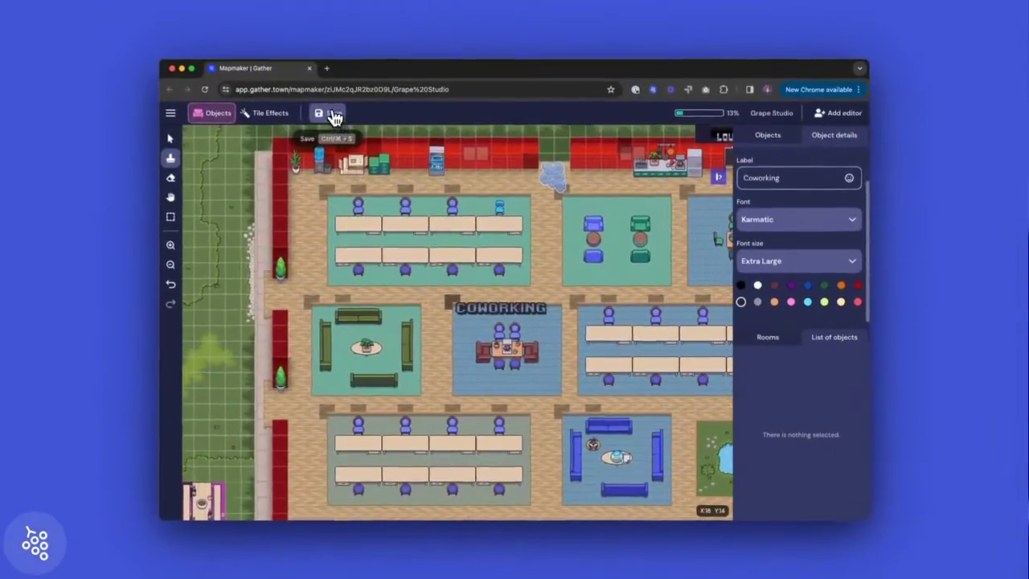
Save the Mapmaker changes with the COWORKING label in place
{"action": "left_click", "coordinate": [315, 103]}
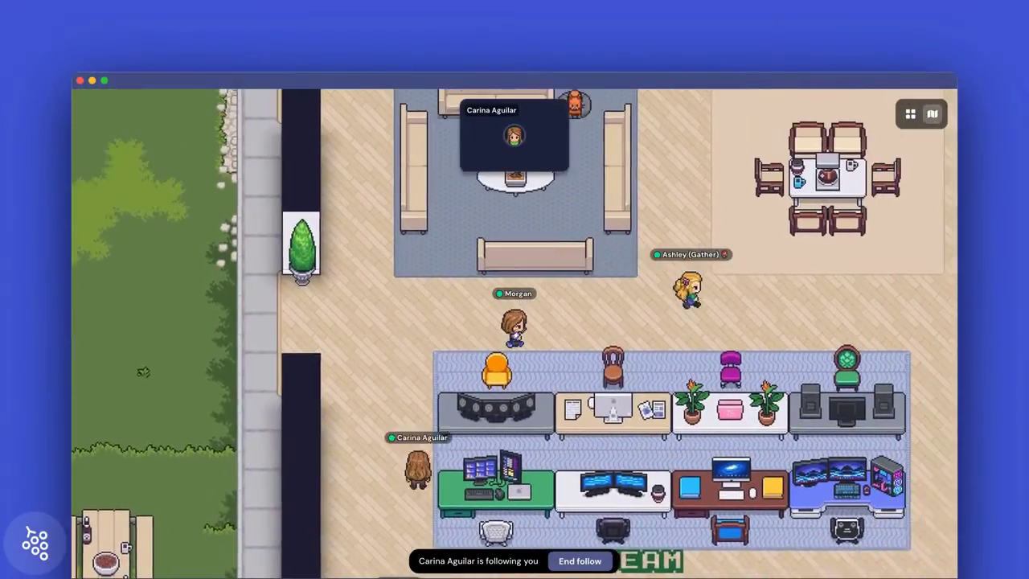
Walk the avatar up past the desks, then right past the kitchen toward the Lounge doors
{"action": "key", "text": "Right"}
{"action": "key", "text": "Up"}
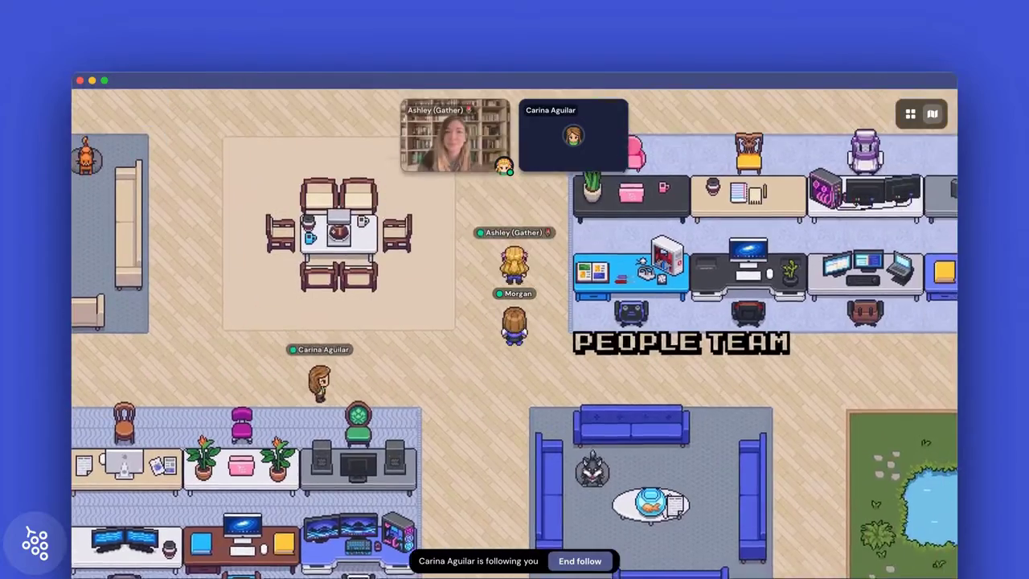
{"action": "key", "text": "Up"}
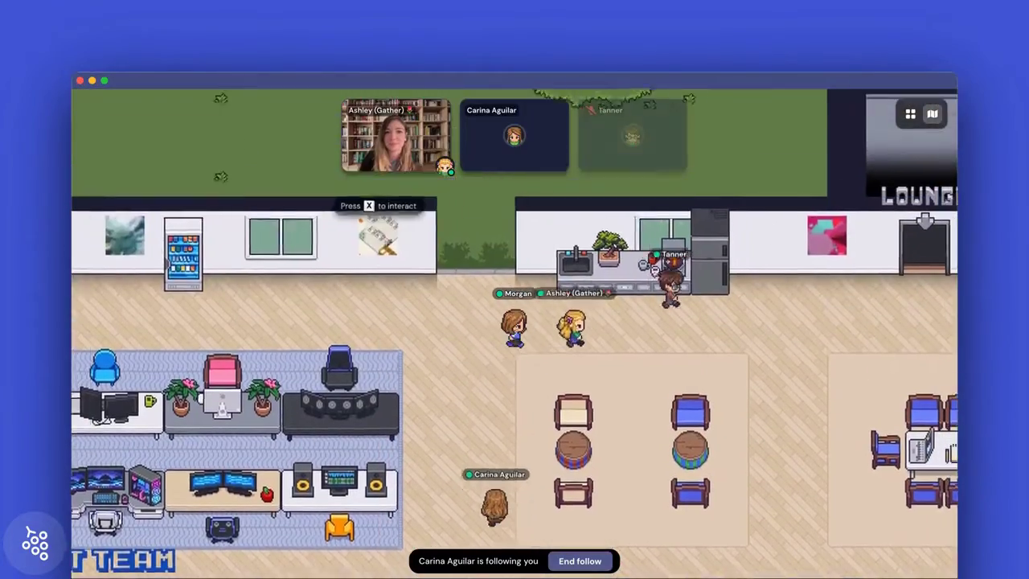
{"action": "key", "text": "Right"}
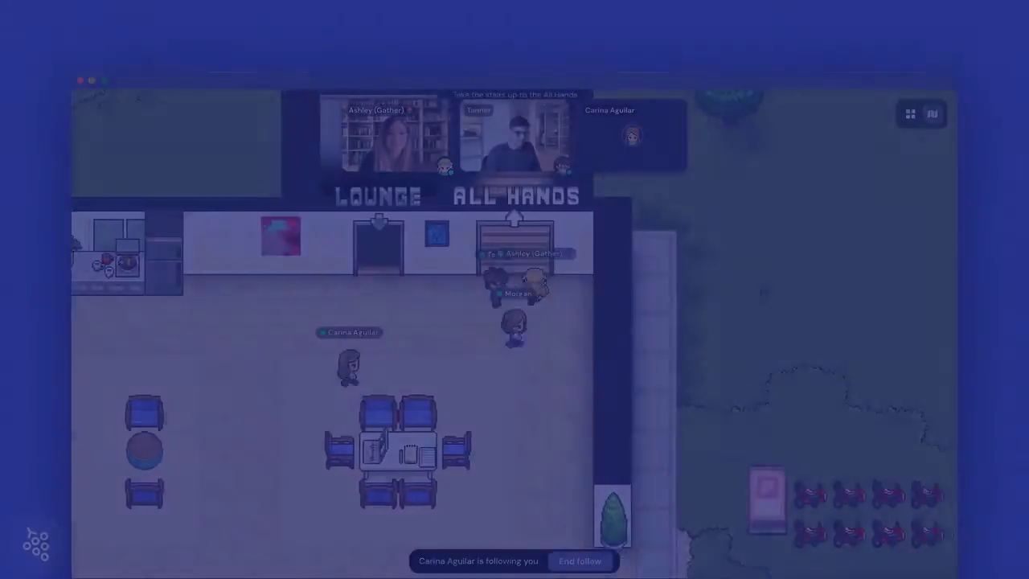